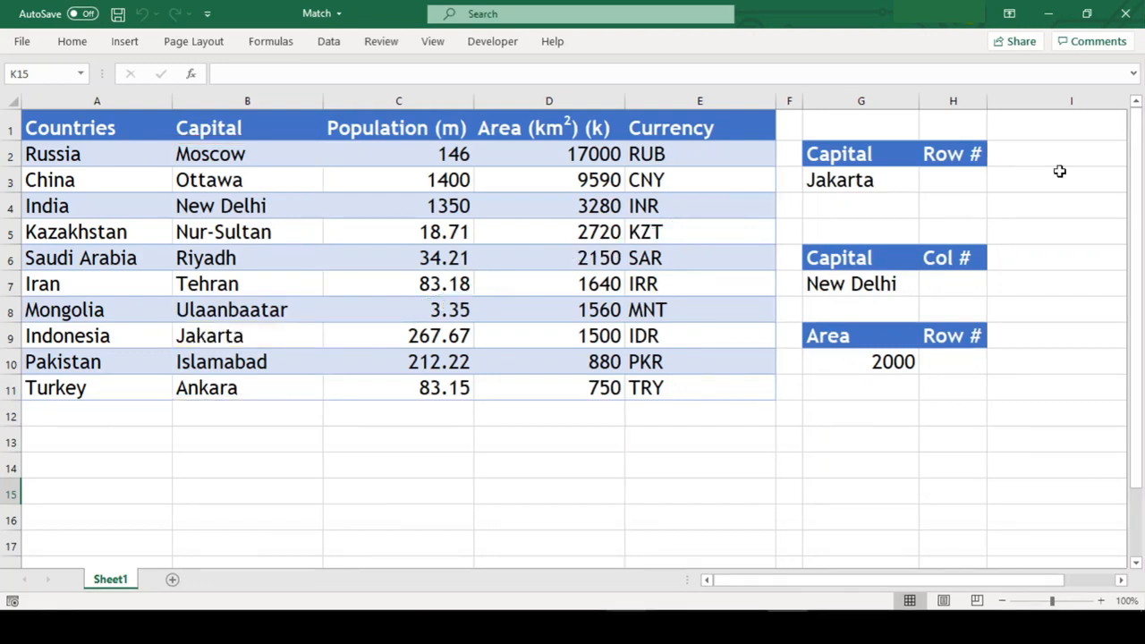
# Step: Enter =MATCH(G3,B2:B11,0) in H3 to find Jakarta's exact position in the Capital column
pyautogui.click(958, 183)
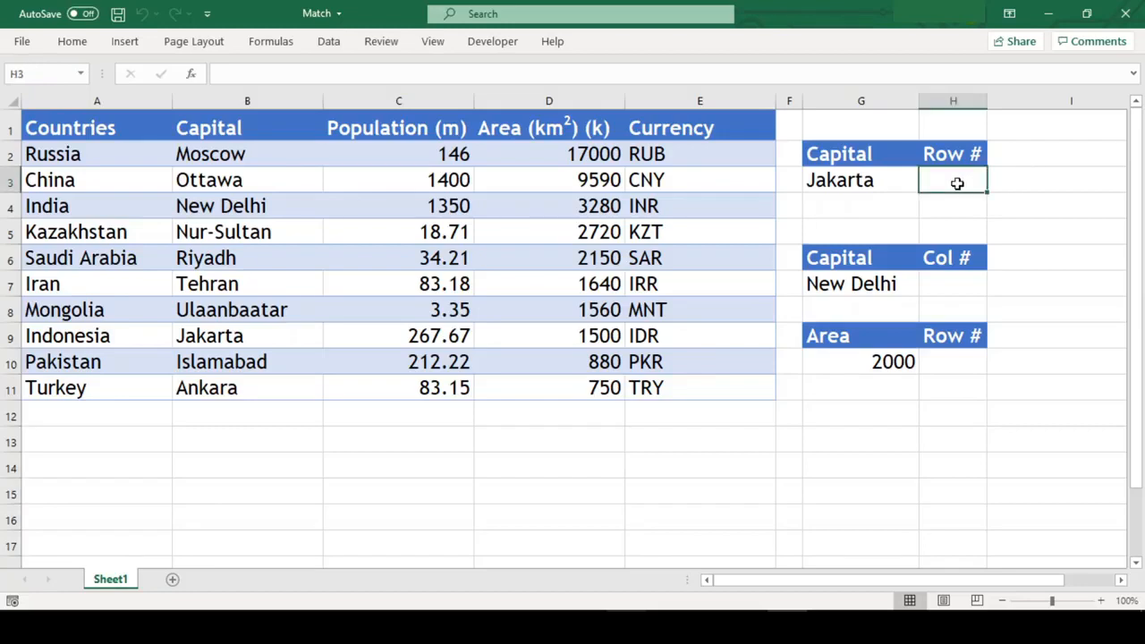
pyautogui.write('=match')
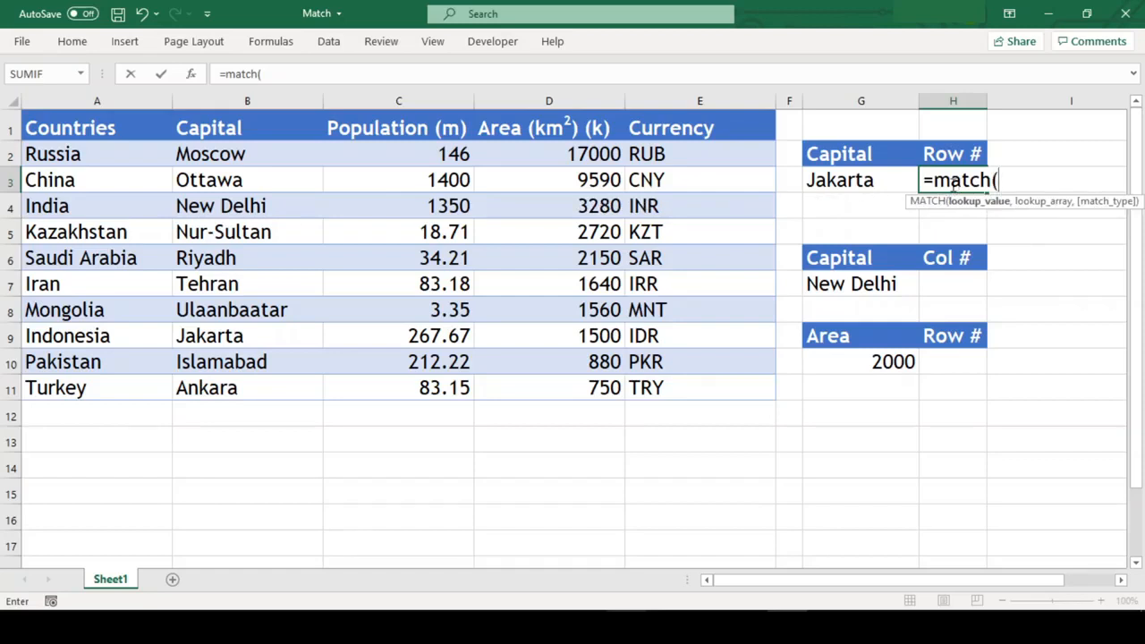
pyautogui.click(894, 182)
pyautogui.write(',')
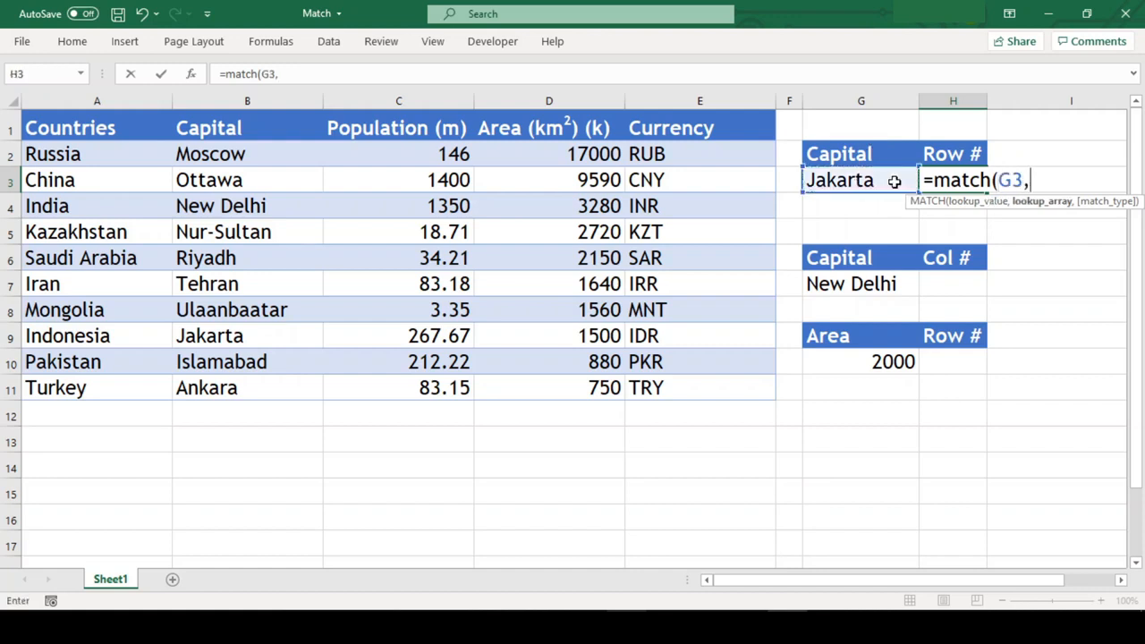
pyautogui.click(264, 154)
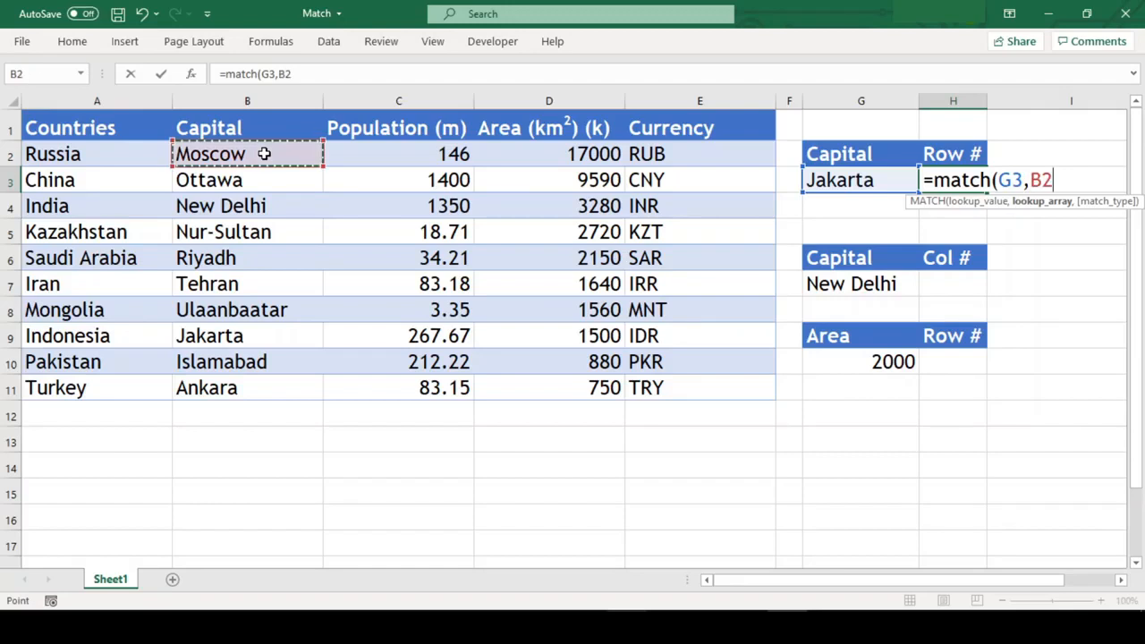
pyautogui.hotkey('ctrl', 'shift', 'Down')
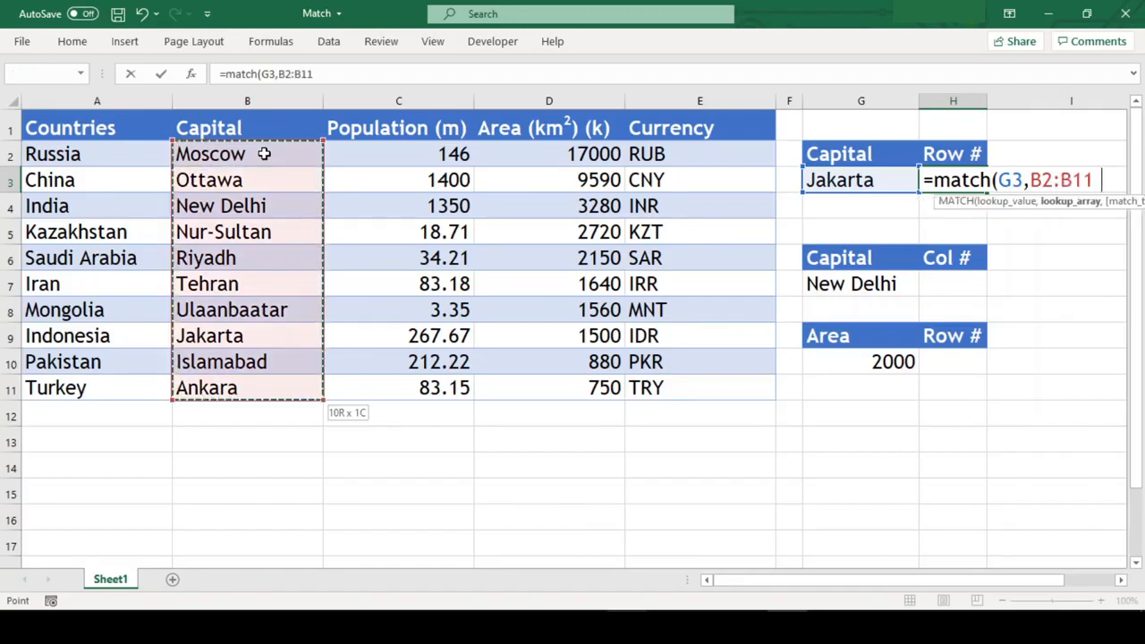
pyautogui.write(',0')
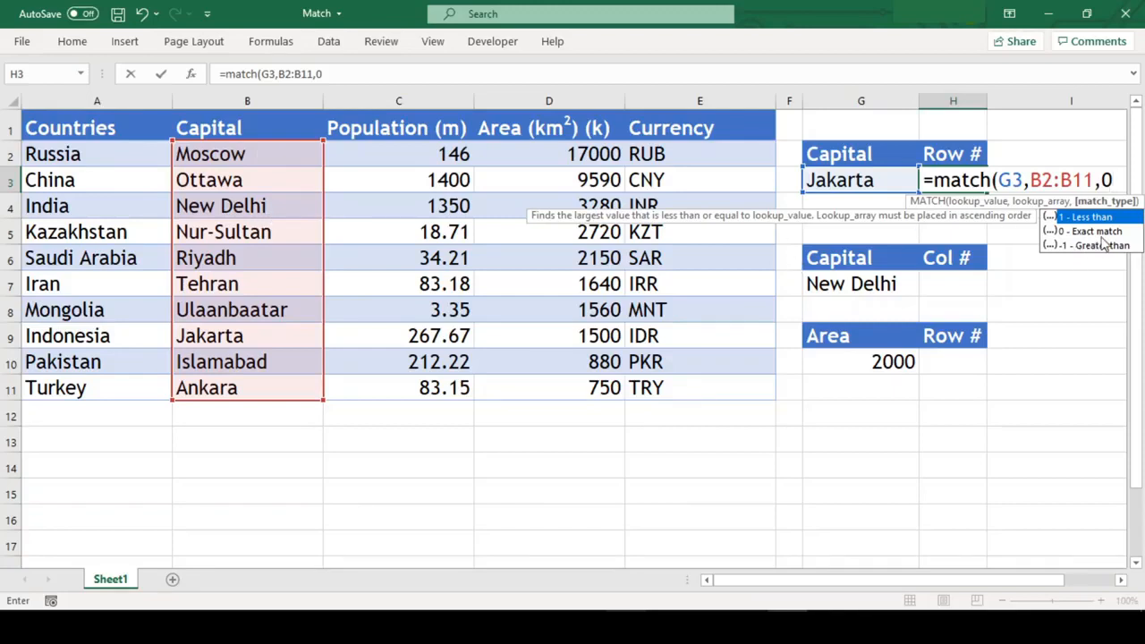
pyautogui.write(')')
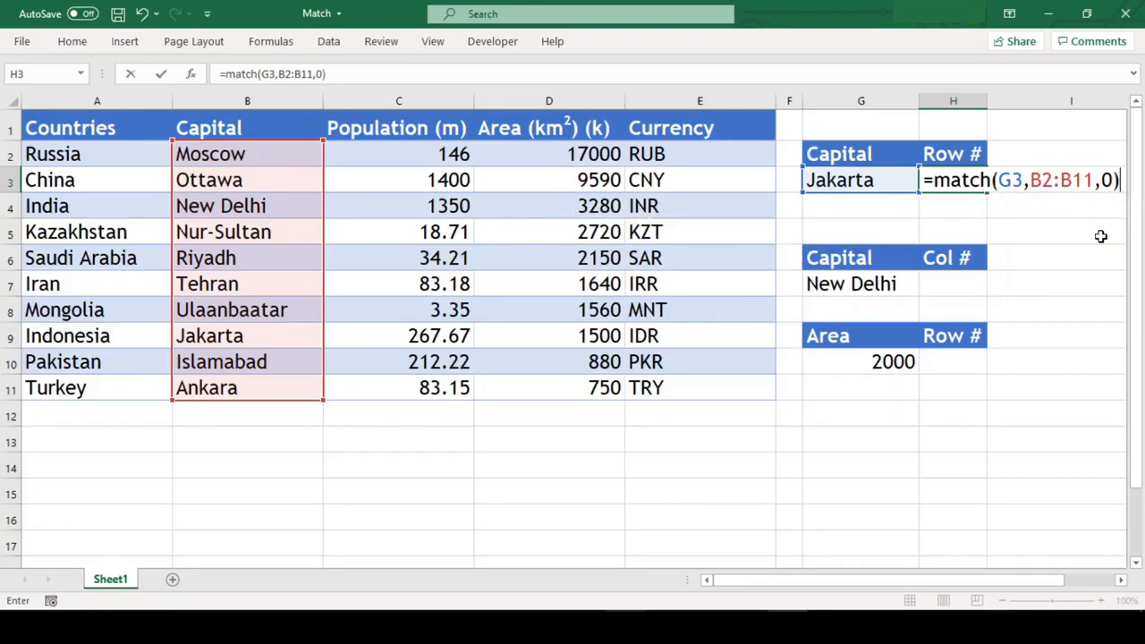
pyautogui.press('Return')
pyautogui.press('Up')
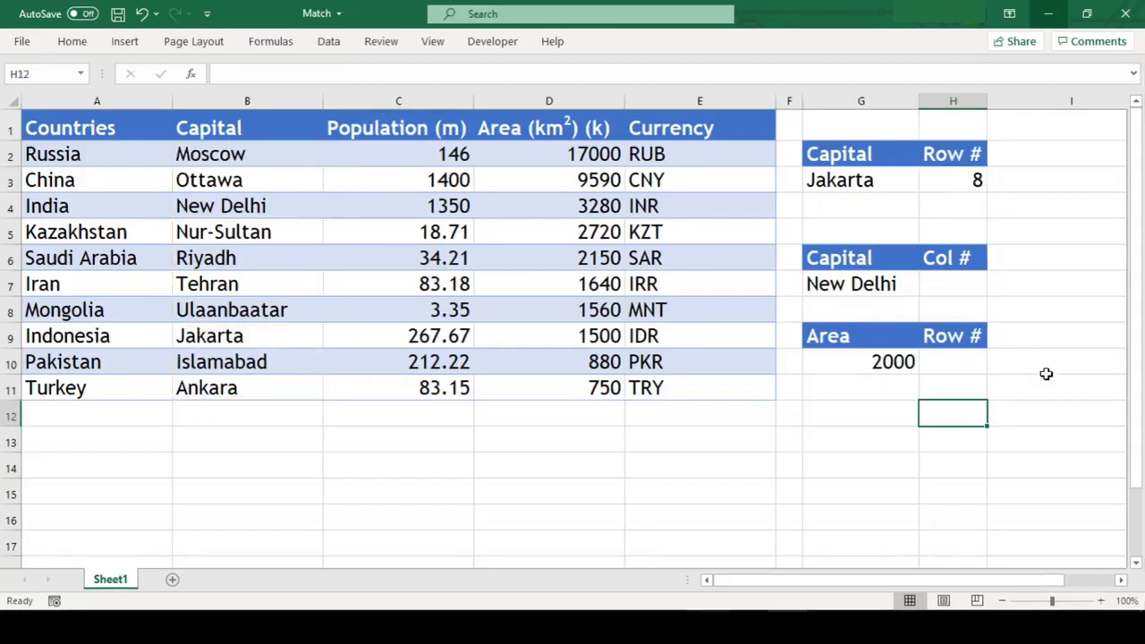
# Step: Review the New Delhi lookup cell G7 and India's row in the table, A4:E4
pyautogui.click(933, 280)
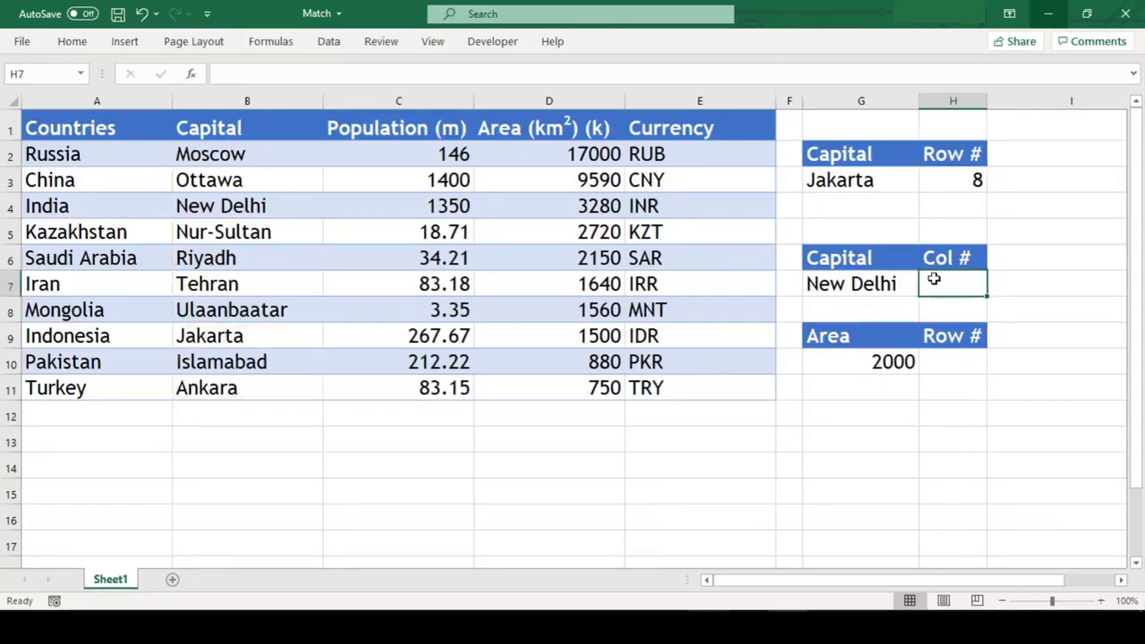
pyautogui.press('Left')
pyautogui.press('Left')
pyautogui.press('Right')
pyautogui.press('Up')
pyautogui.press('Down')
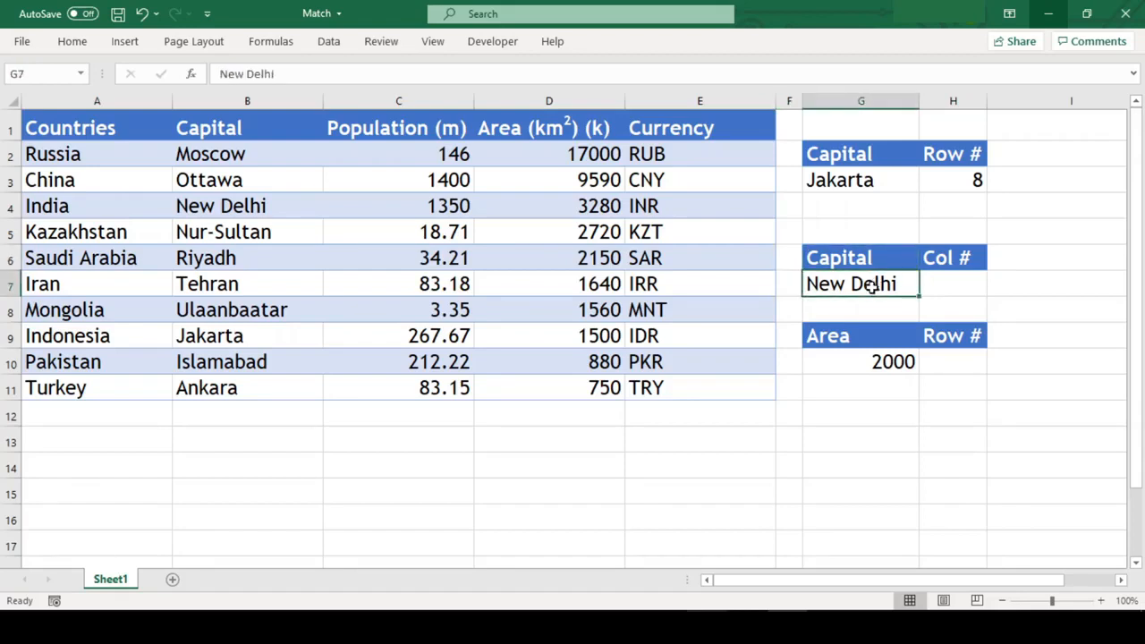
pyautogui.moveTo(78, 207); pyautogui.dragTo(695, 223)
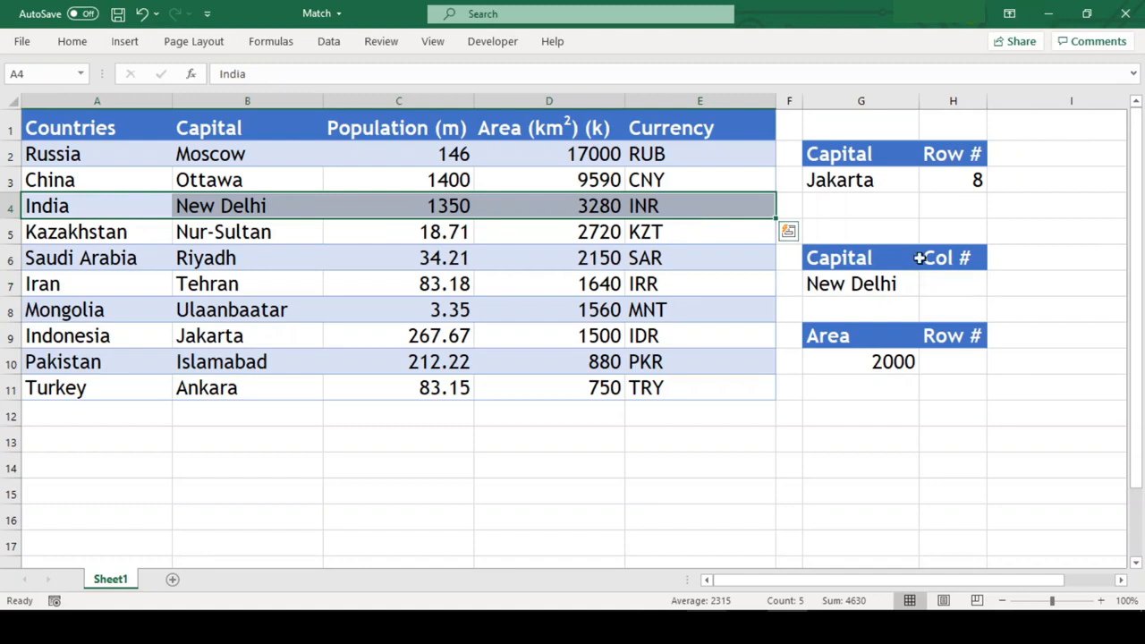
# Step: Enter =MATCH(G7,A4:E4,0) in H7 to find New Delhi's exact column position within India's row
pyautogui.click(951, 282)
pyautogui.write('=')
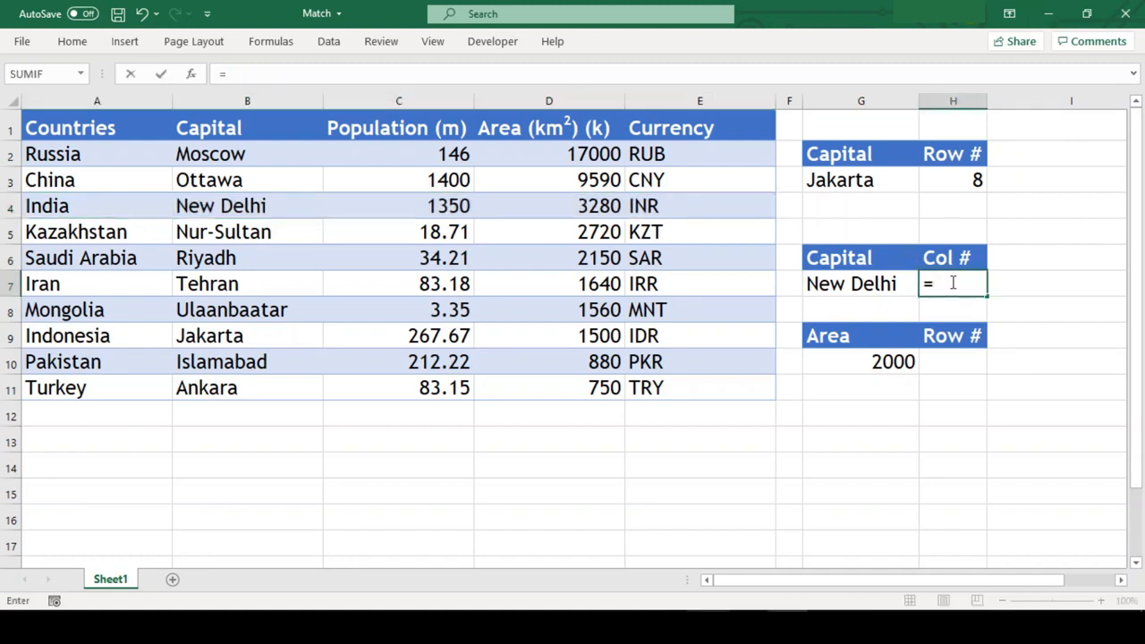
pyautogui.write('match(')
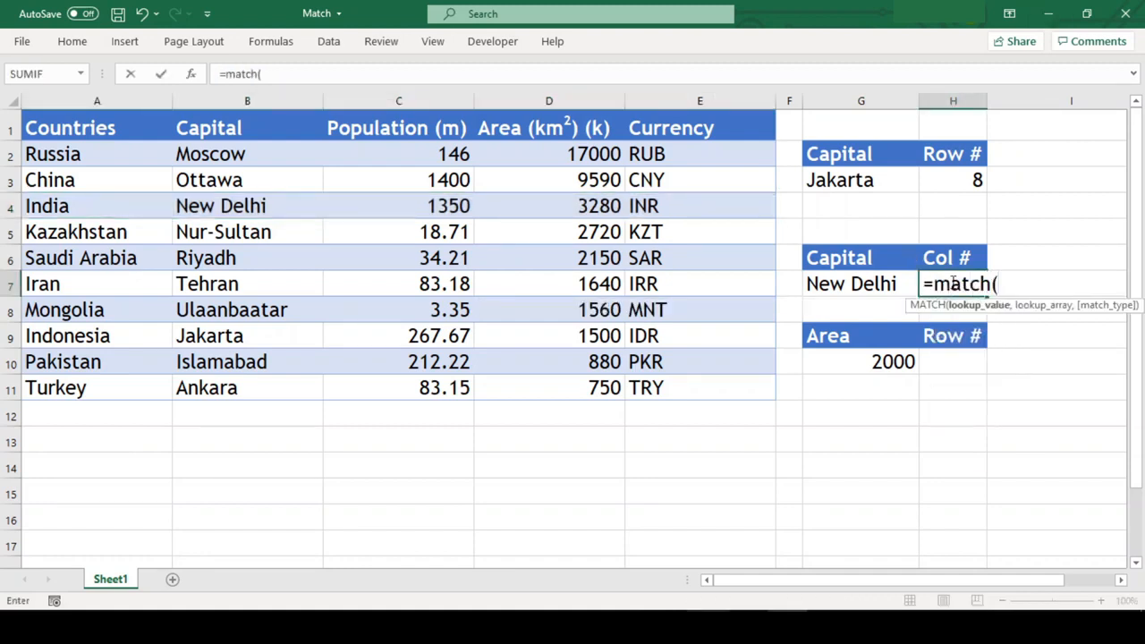
pyautogui.press('Left')
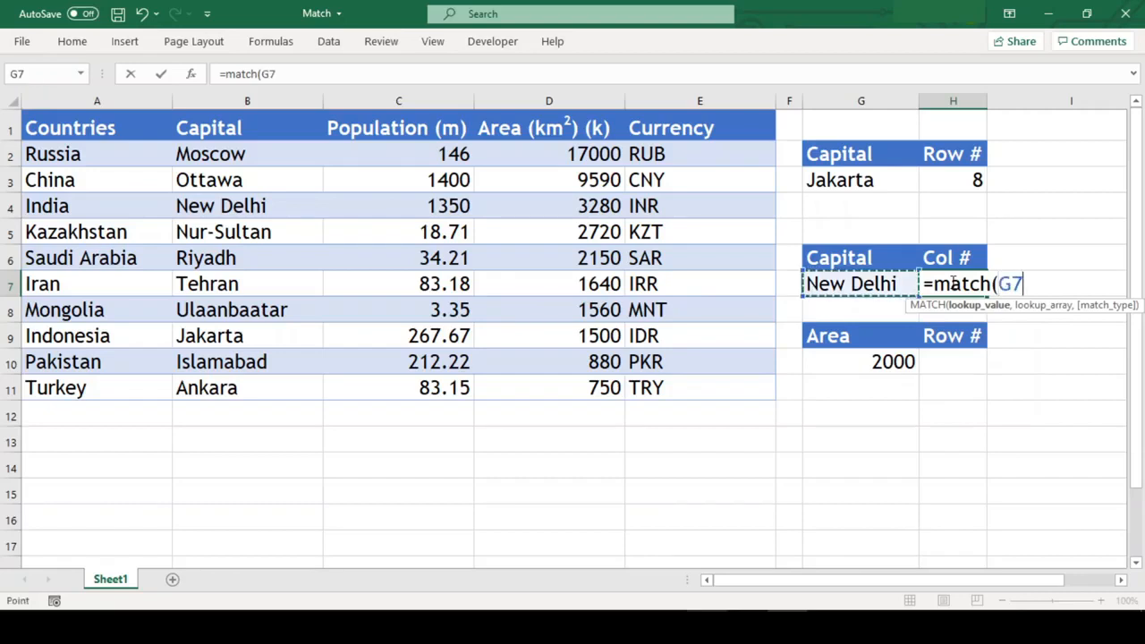
pyautogui.write(',')
pyautogui.press('Left')
pyautogui.press('Left')
pyautogui.press('Left')
pyautogui.press('Left')
pyautogui.press('Left')
pyautogui.press('Left')
pyautogui.press('Left')
pyautogui.press('Up')
pyautogui.press('Up')
pyautogui.press('Up')
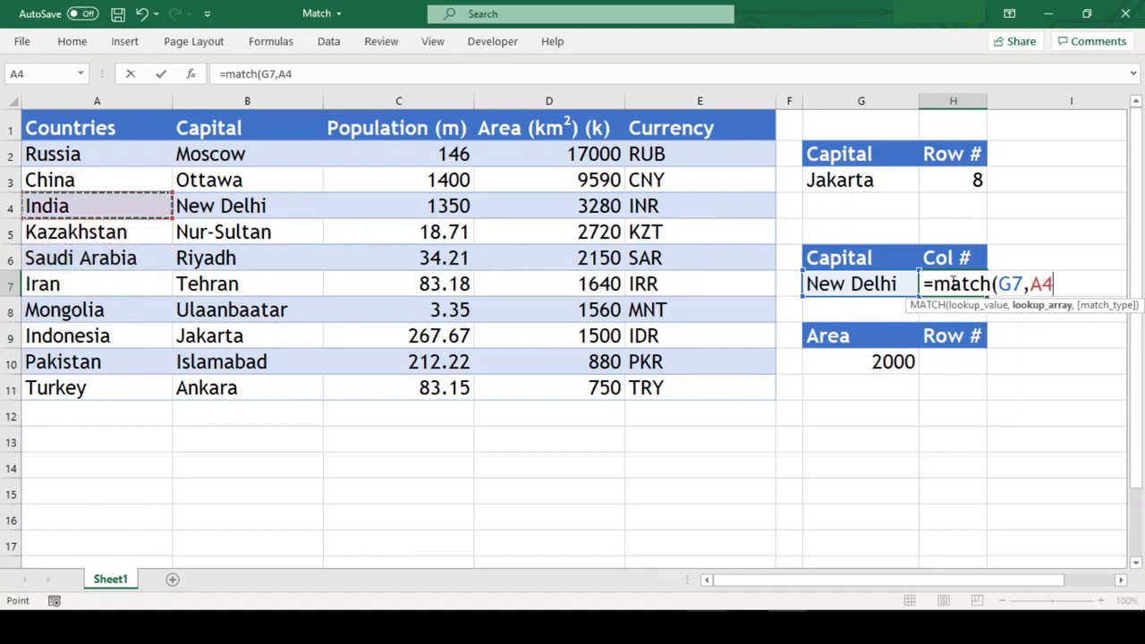
pyautogui.hotkey('ctrl', 'shift', 'Right')
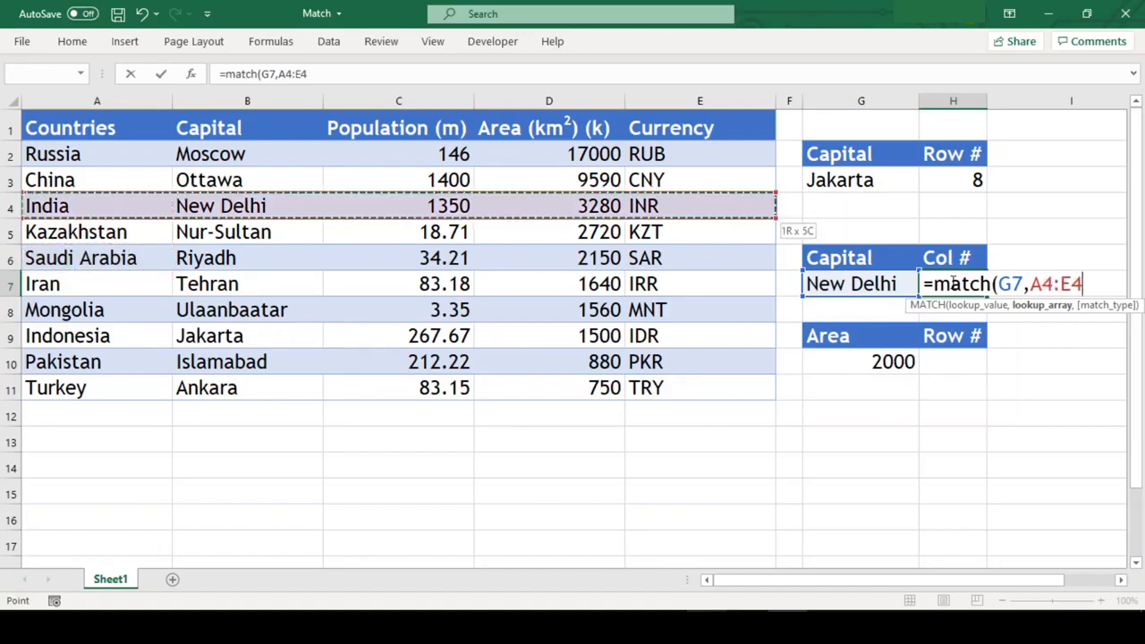
pyautogui.write(',0)')
pyautogui.press('Return')
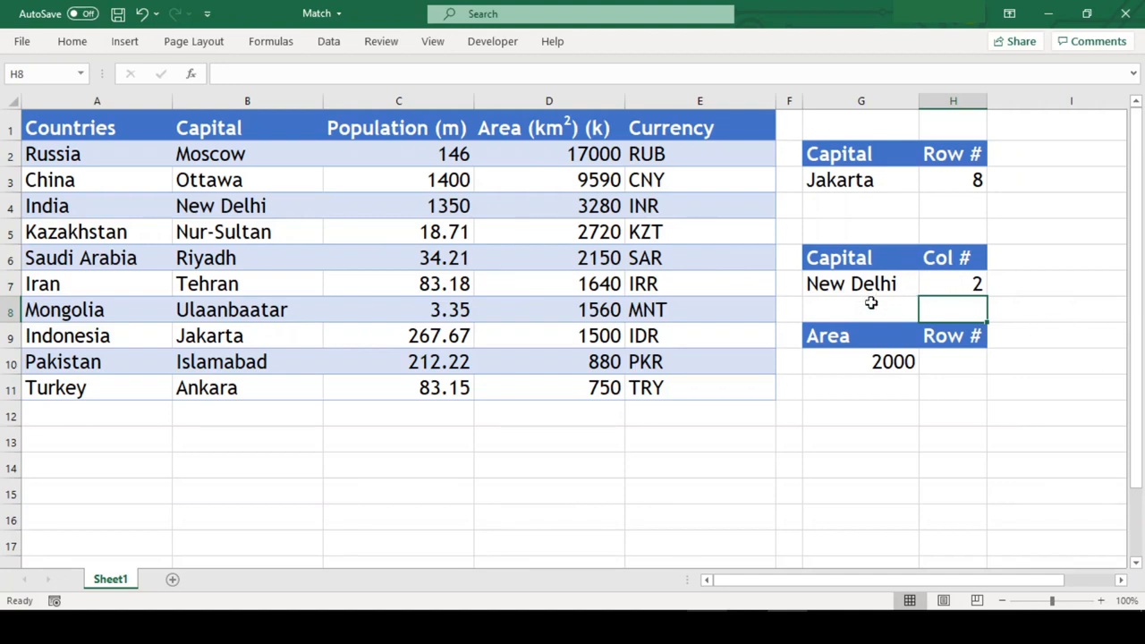
# Step: Check the column number in H7 by counting across India's row from A4 to New Delhi in B4
pyautogui.click(92, 205)
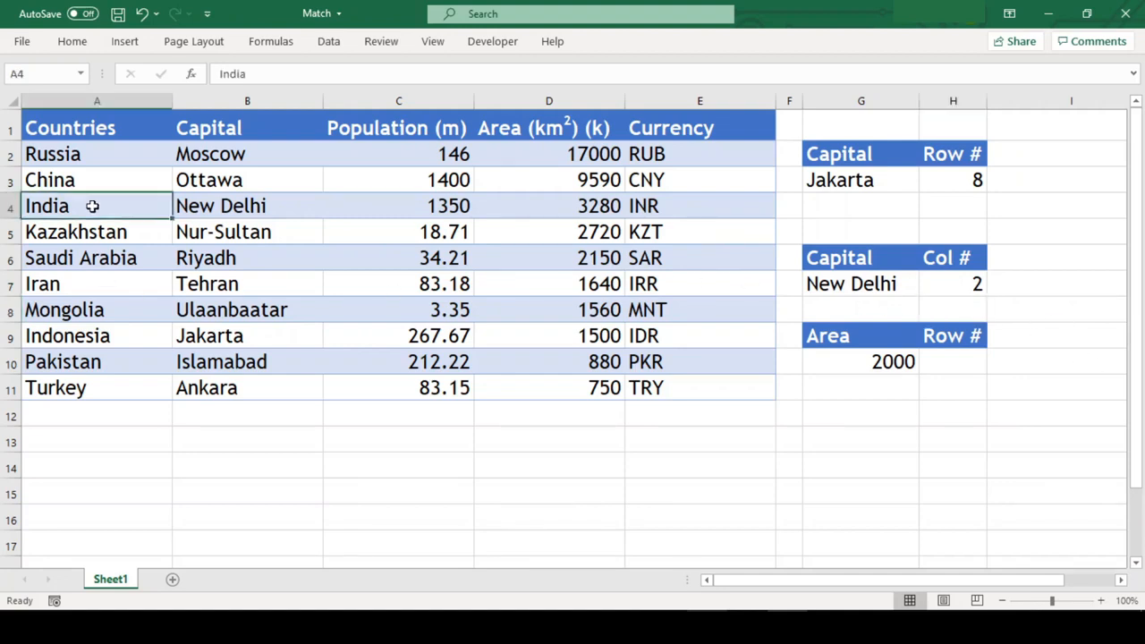
pyautogui.click(246, 206)
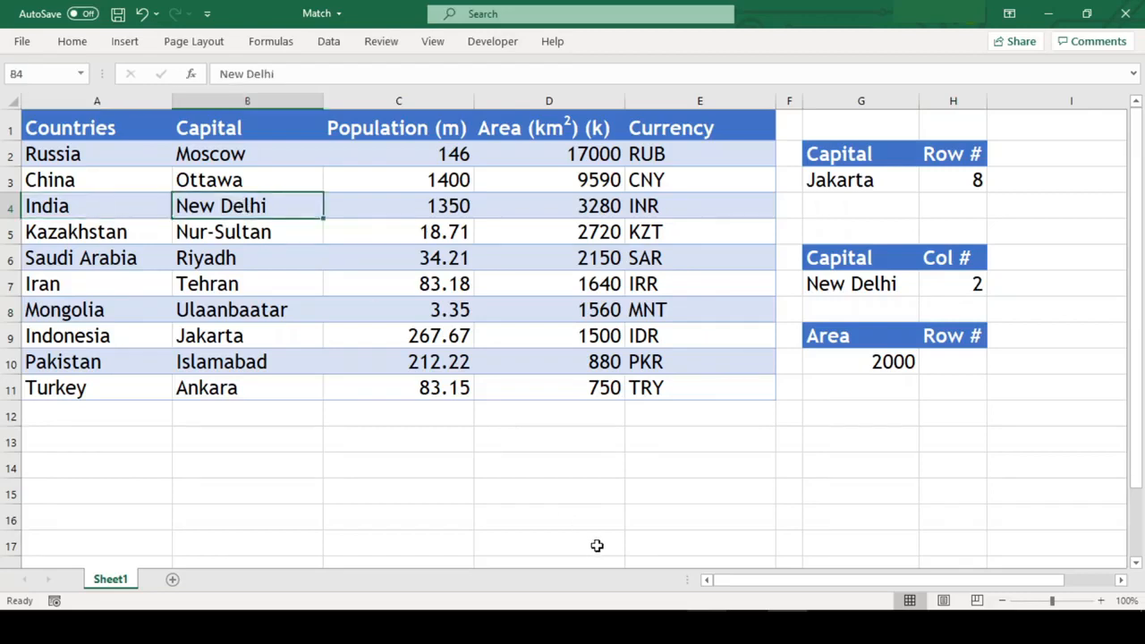
pyautogui.click(952, 284)
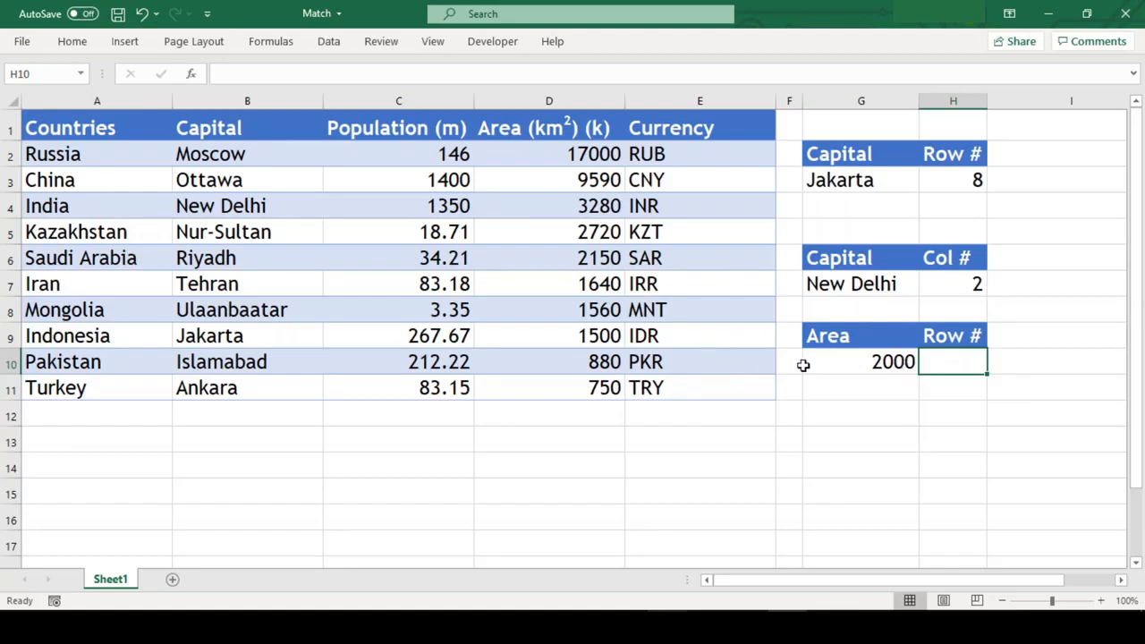
# Step: Enter =MATCH(G10,D2:D11,0) in H10 to look up the area 2000 in the Area column with an exact match
pyautogui.click(841, 362)
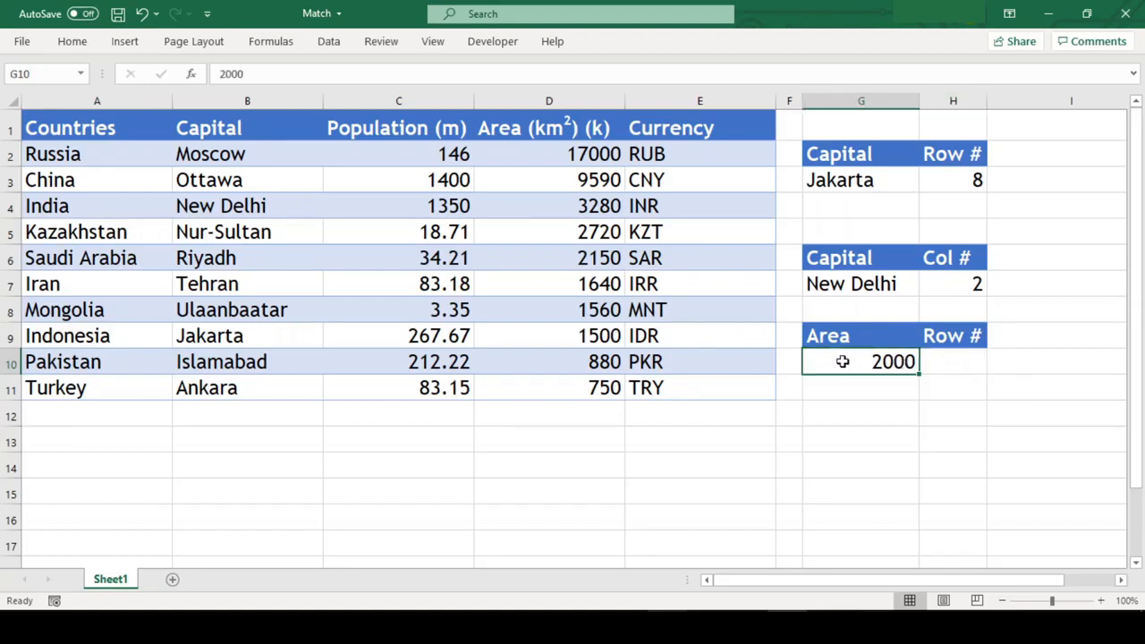
pyautogui.click(973, 366)
pyautogui.write('=')
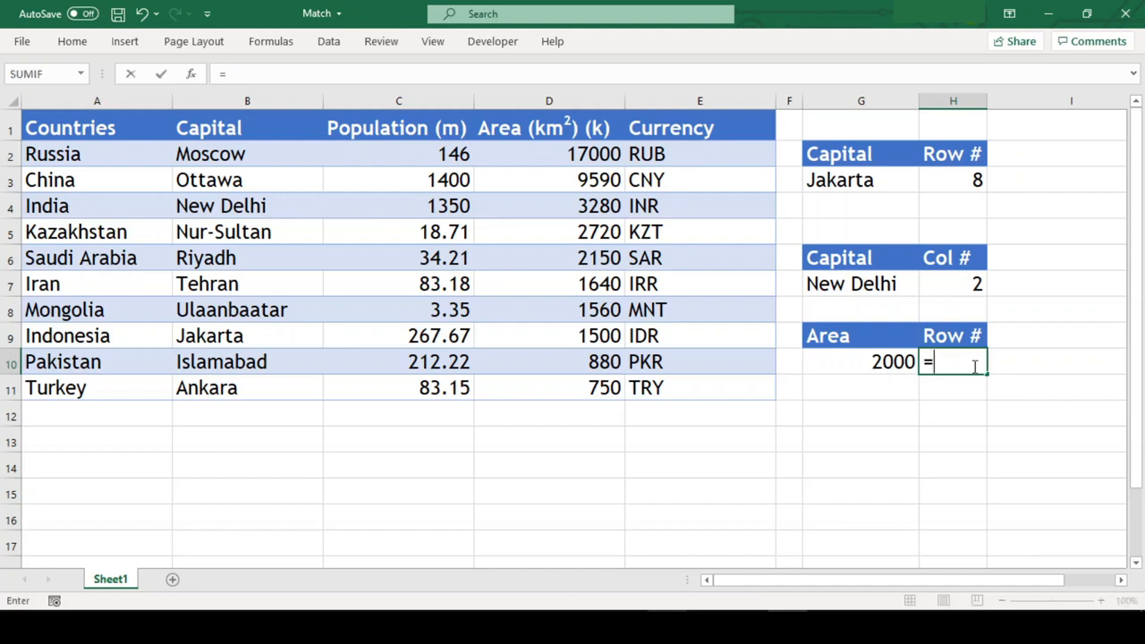
pyautogui.write('match')
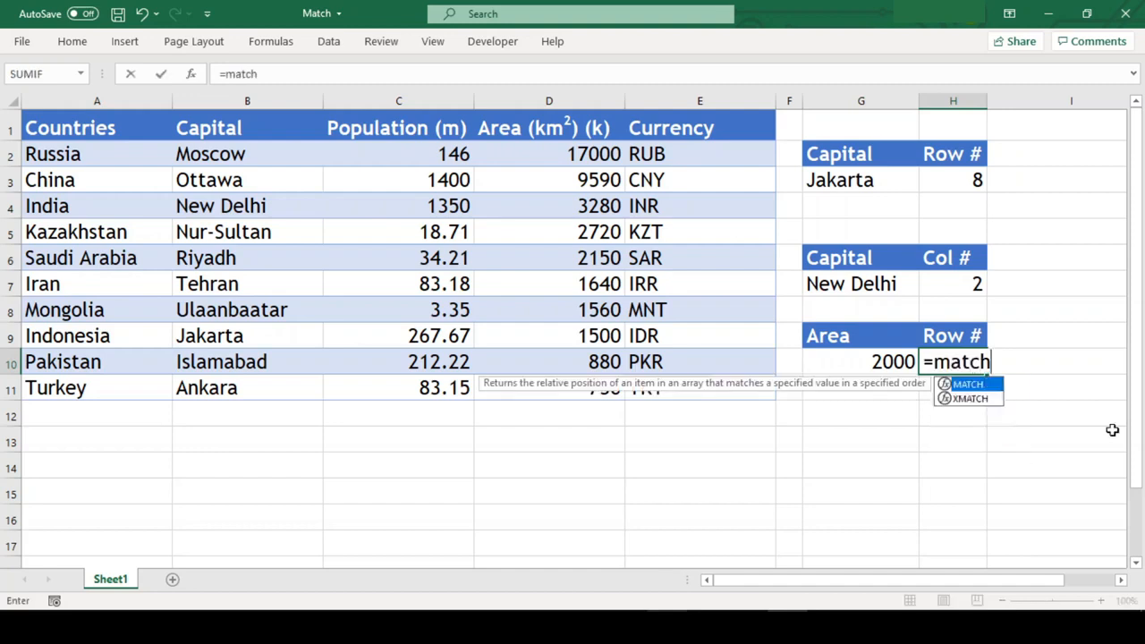
pyautogui.write('(')
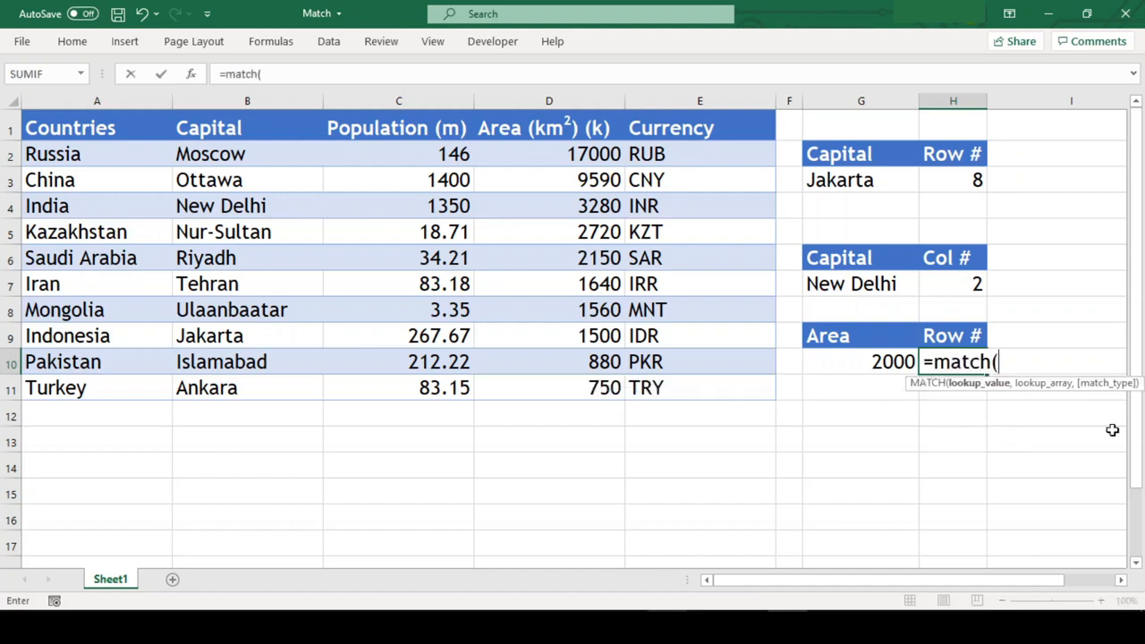
pyautogui.press('Left')
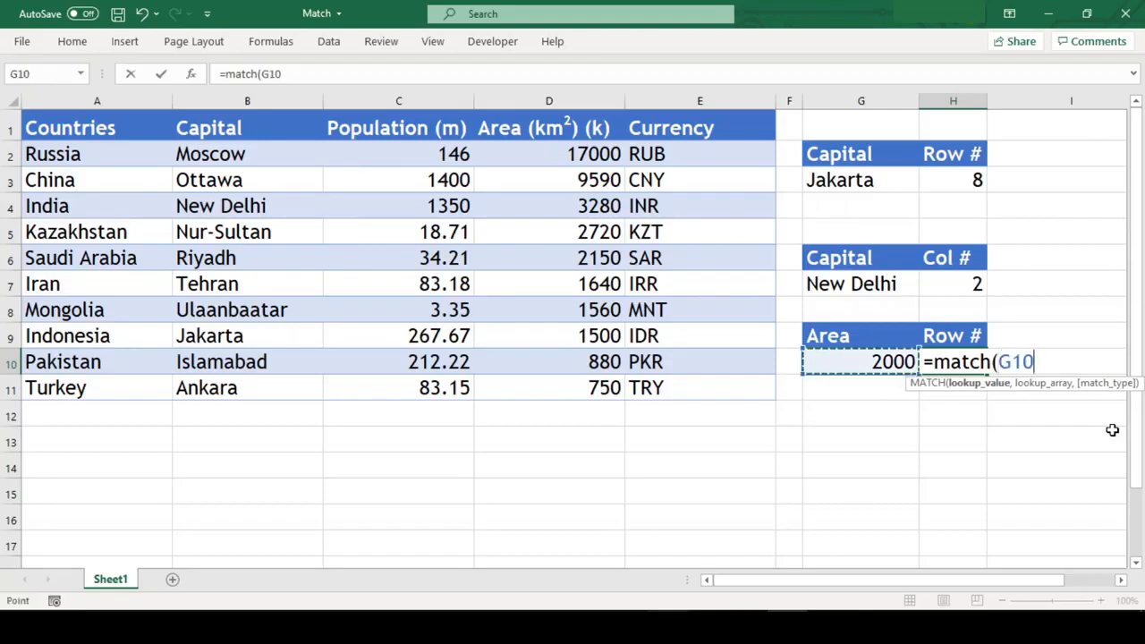
pyautogui.write(',')
pyautogui.click(556, 149)
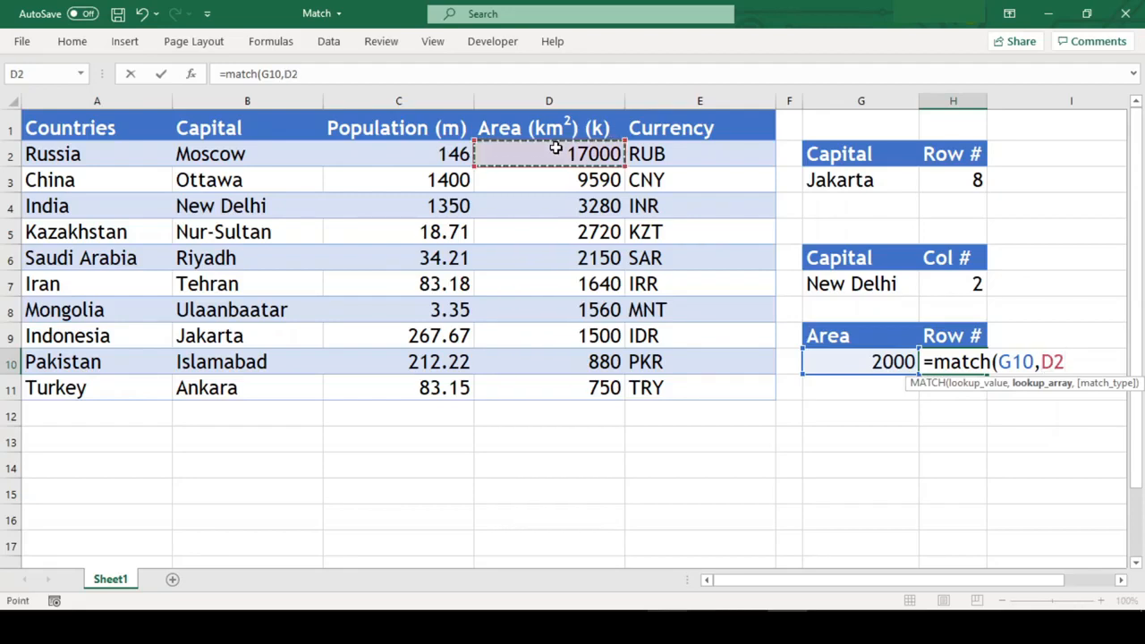
pyautogui.hotkey('ctrl', 'shift', 'Down')
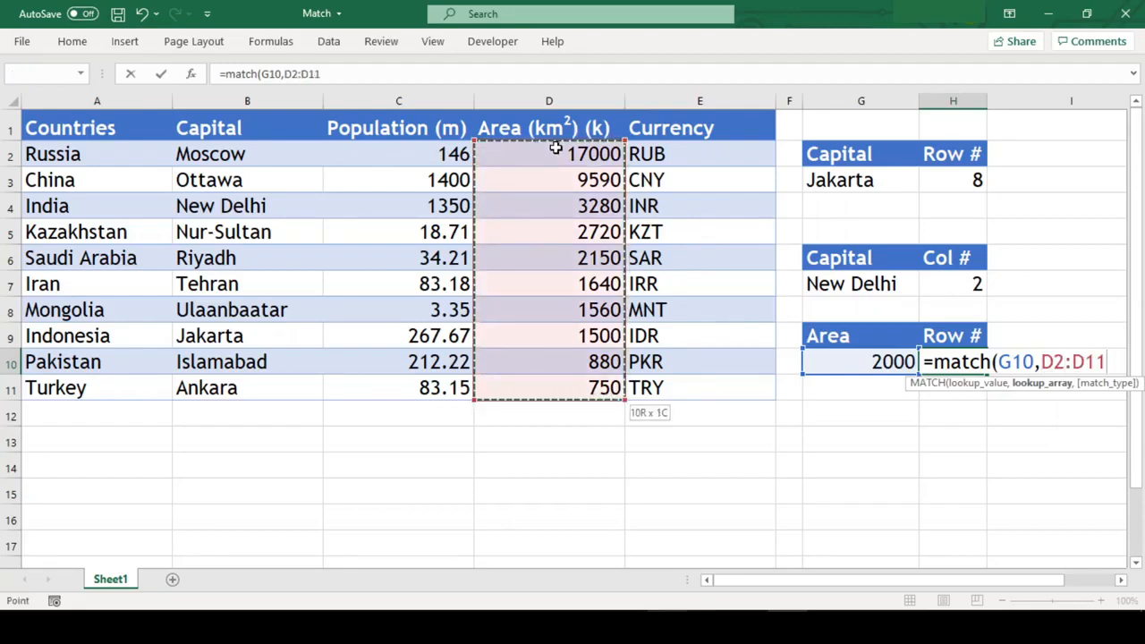
pyautogui.write(',')
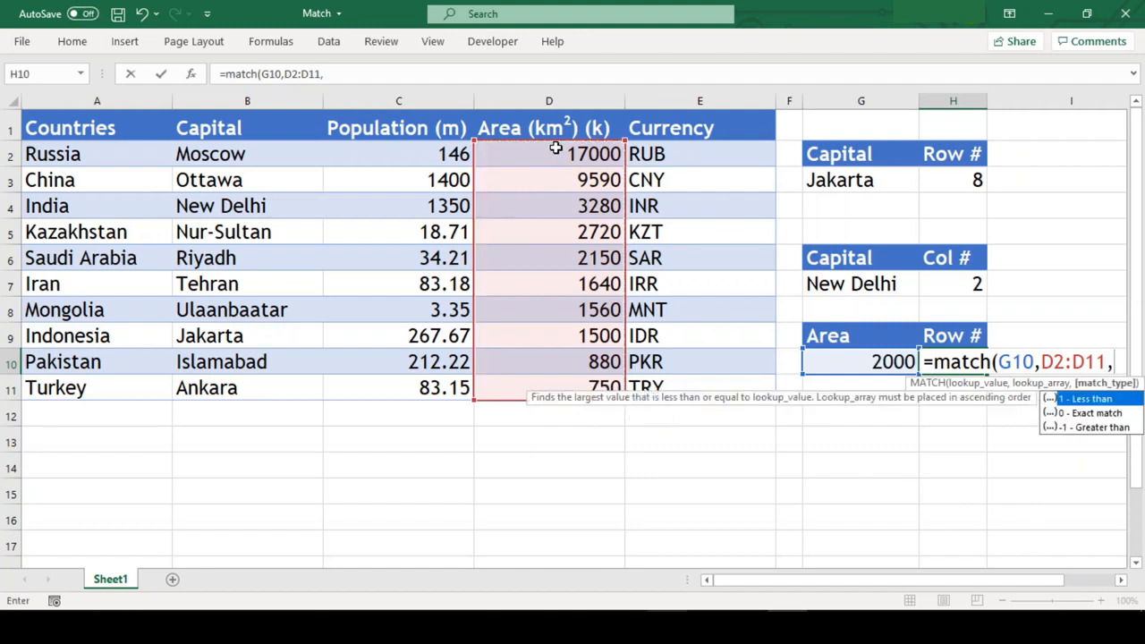
pyautogui.write('0)')
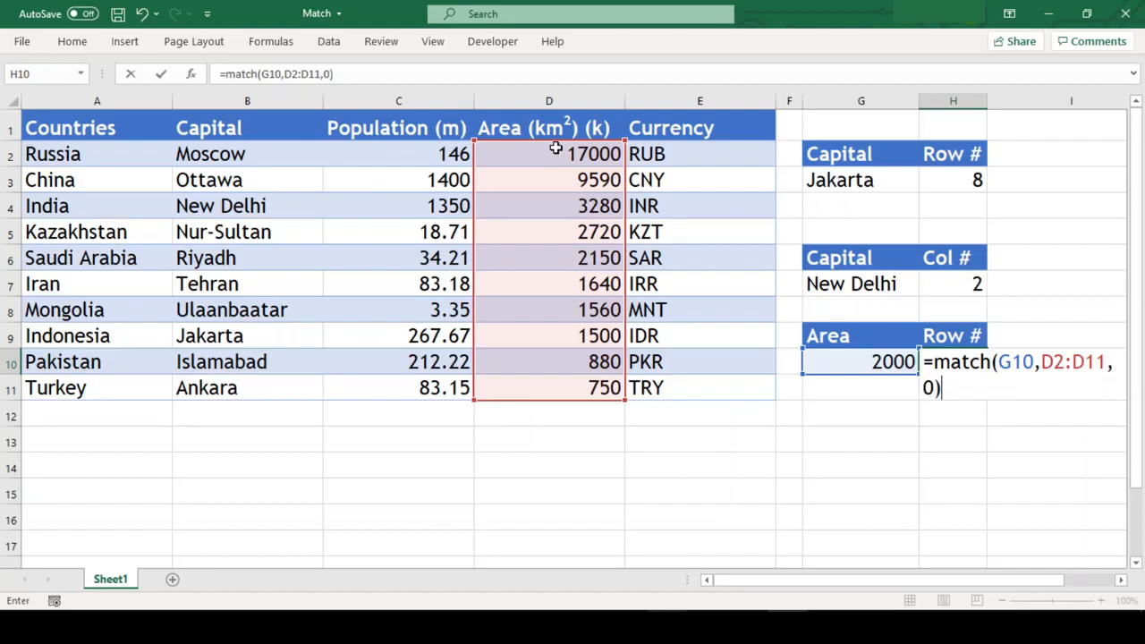
pyautogui.press('Return')
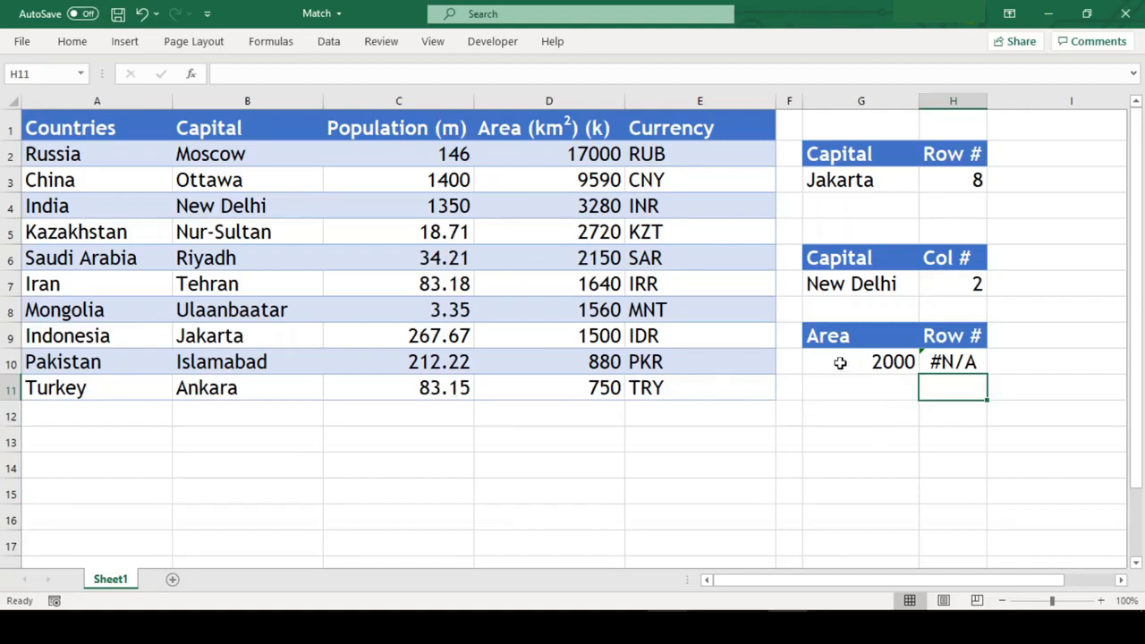
# Step: Change the match type in the H10 MATCH formula to -1 (Greater than)
pyautogui.click(950, 361)
pyautogui.press('F2')
pyautogui.press('Left')
pyautogui.hotkey('shift', 'Left')
pyautogui.write('-1')
pyautogui.press('Return')
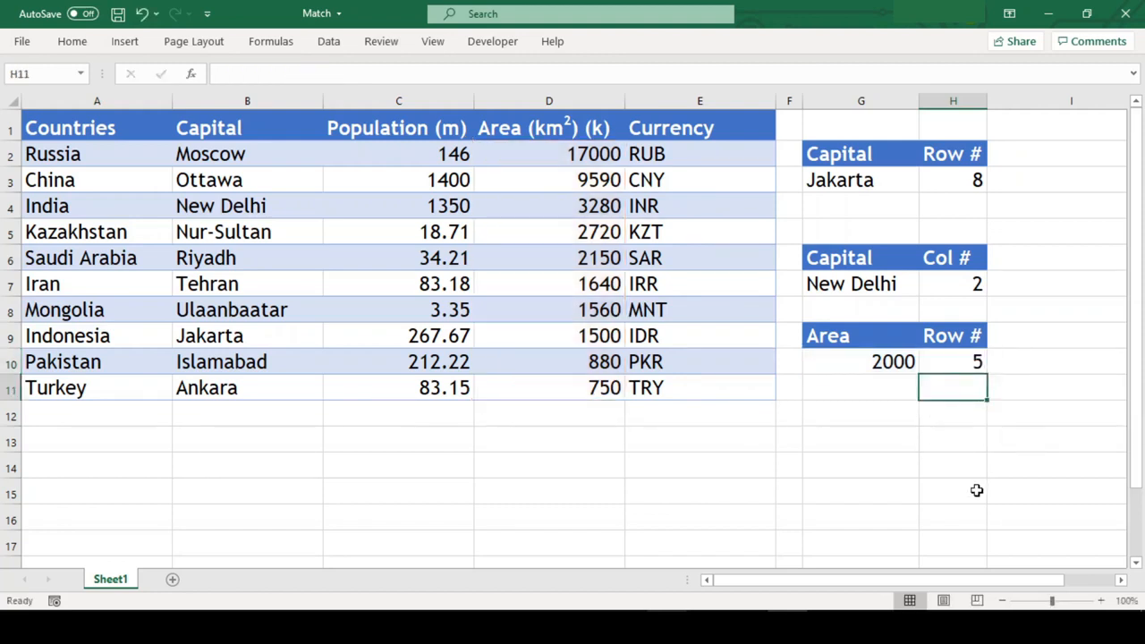
# Step: Check the row number in H10 by counting down the Area column from D2 to D6
pyautogui.press('Up')
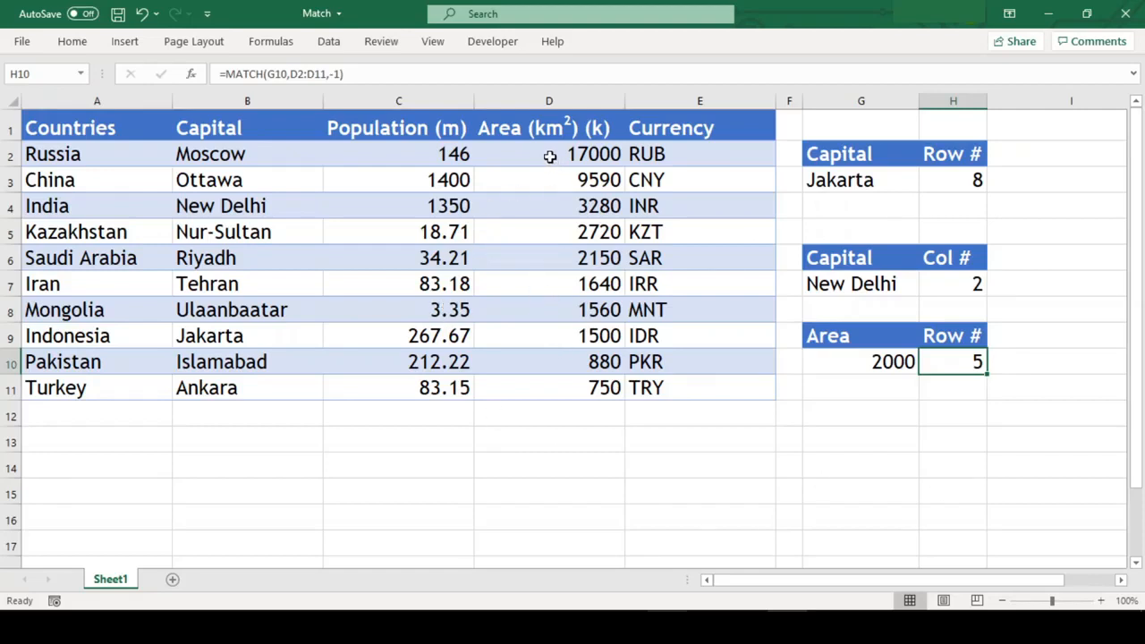
pyautogui.click(550, 154)
pyautogui.press('Down')
pyautogui.press('Down')
pyautogui.press('Down')
pyautogui.press('Down')
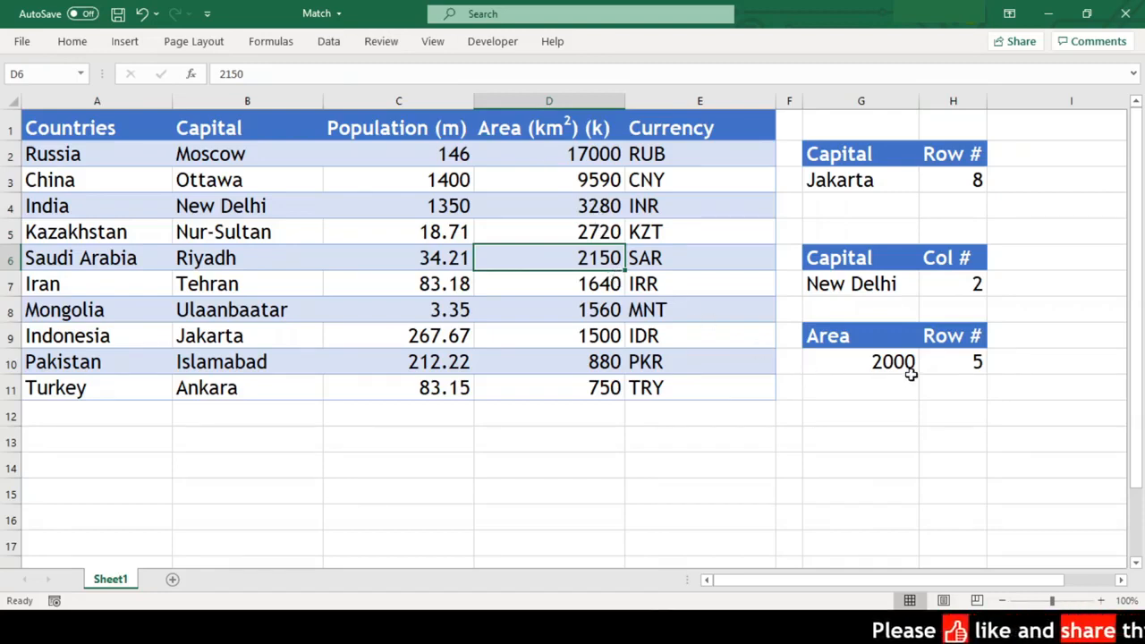
# Step: Review the match type in the H10 MATCH formula without changing it
pyautogui.click(945, 364)
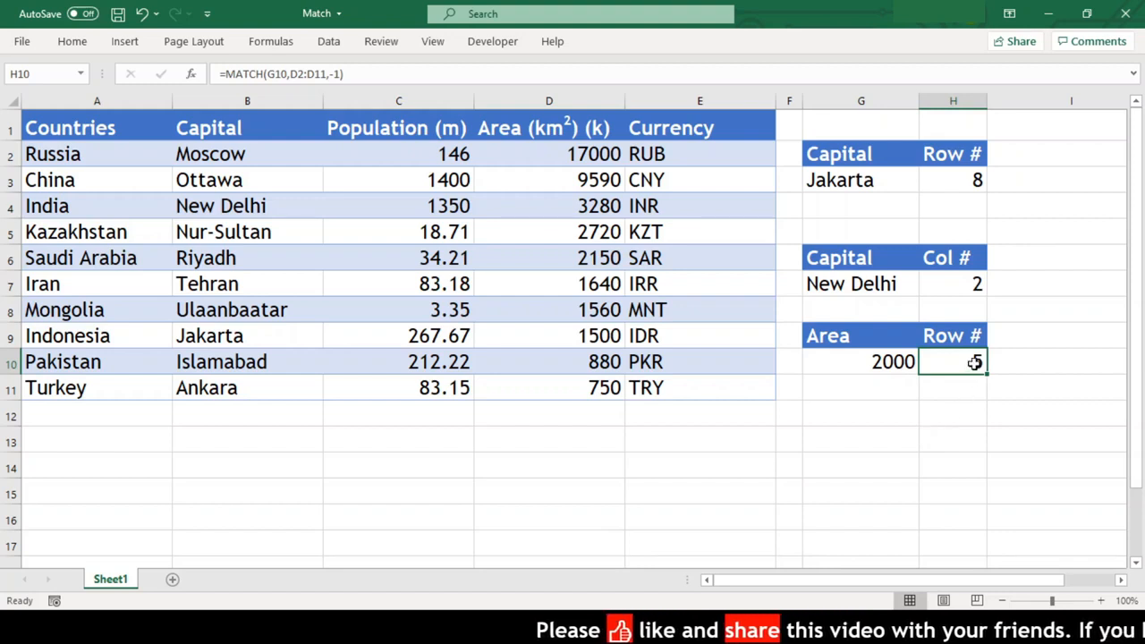
pyautogui.doubleClick(973, 363)
pyautogui.click(946, 390)
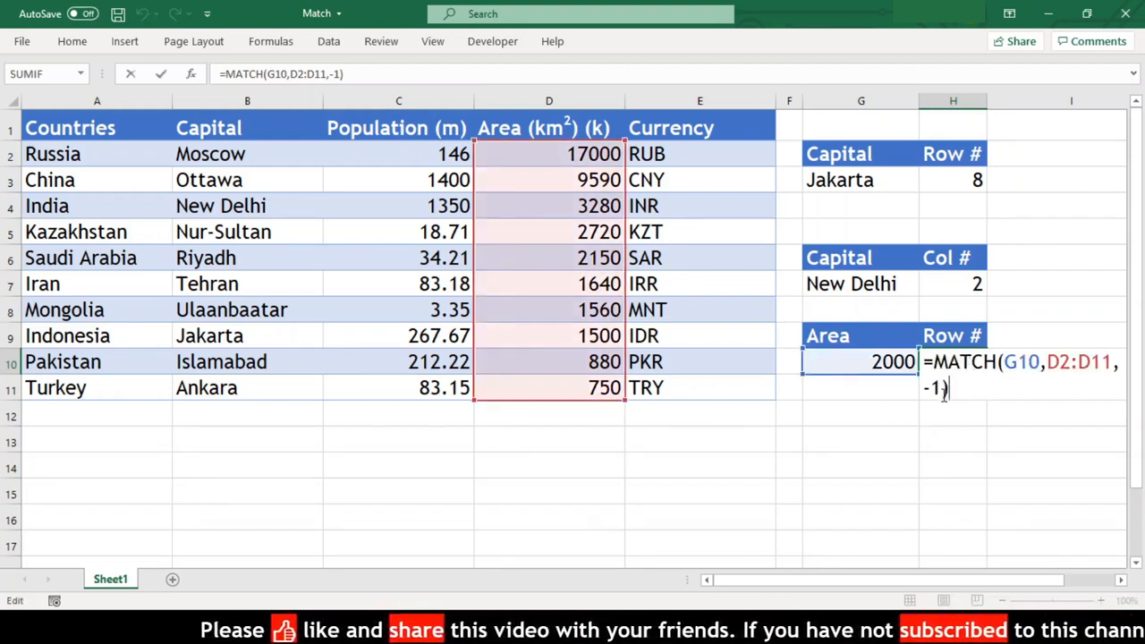
pyautogui.press('Left')
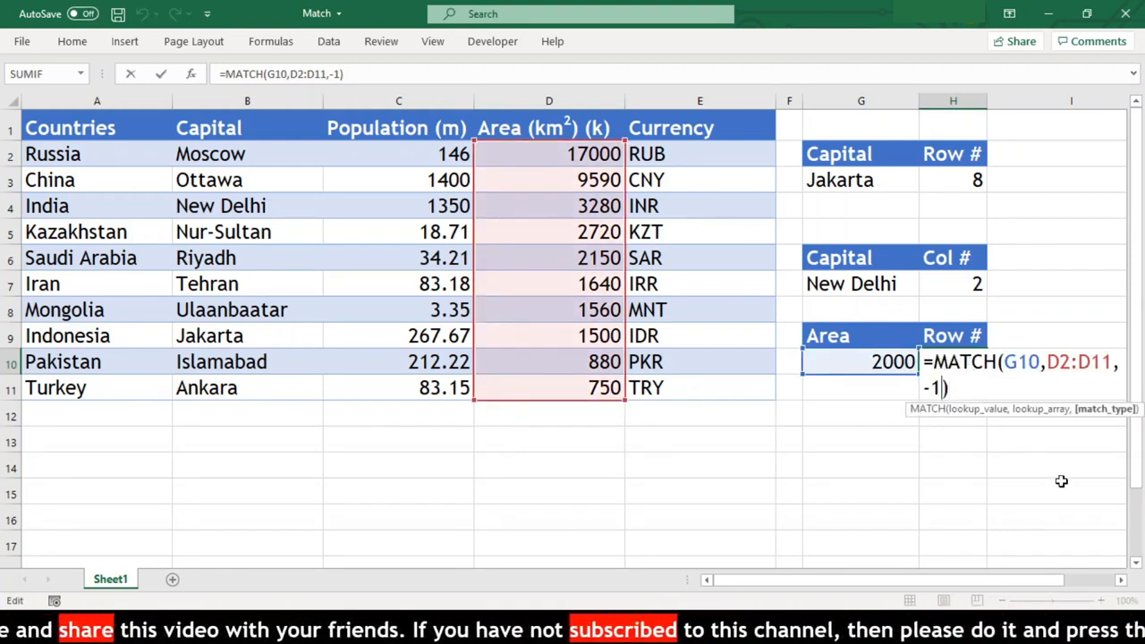
pyautogui.hotkey('ctrl', 'Return')
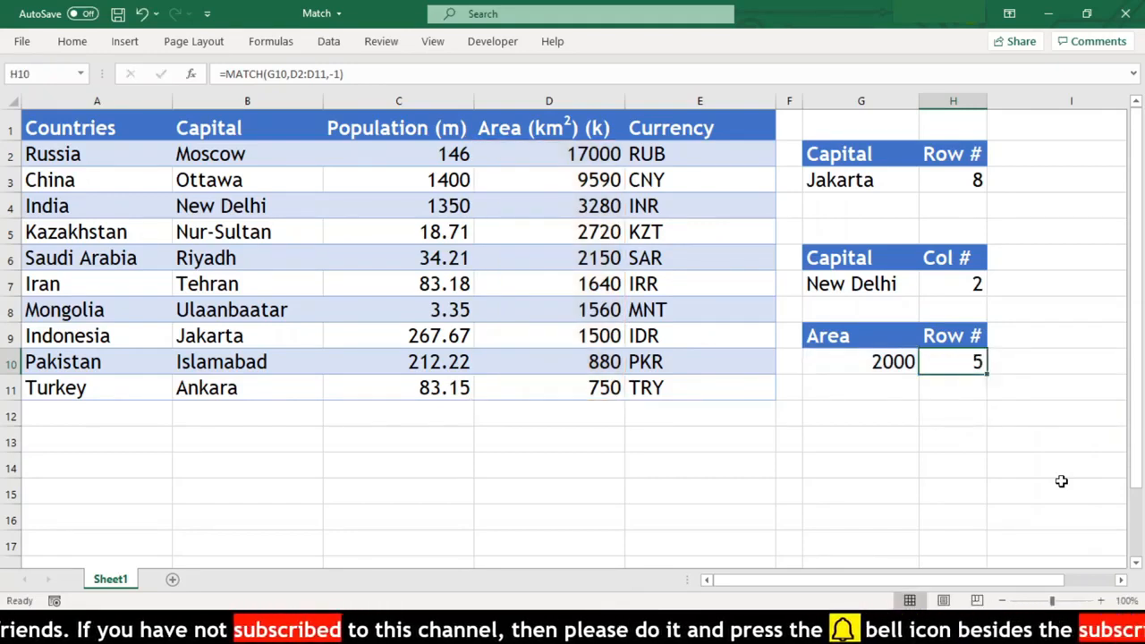
# Step: Set the lookup area in G10 to 2150 and compare H10's row number with Saudi Arabia's area in D6
pyautogui.press('Left')
pyautogui.write('2150')
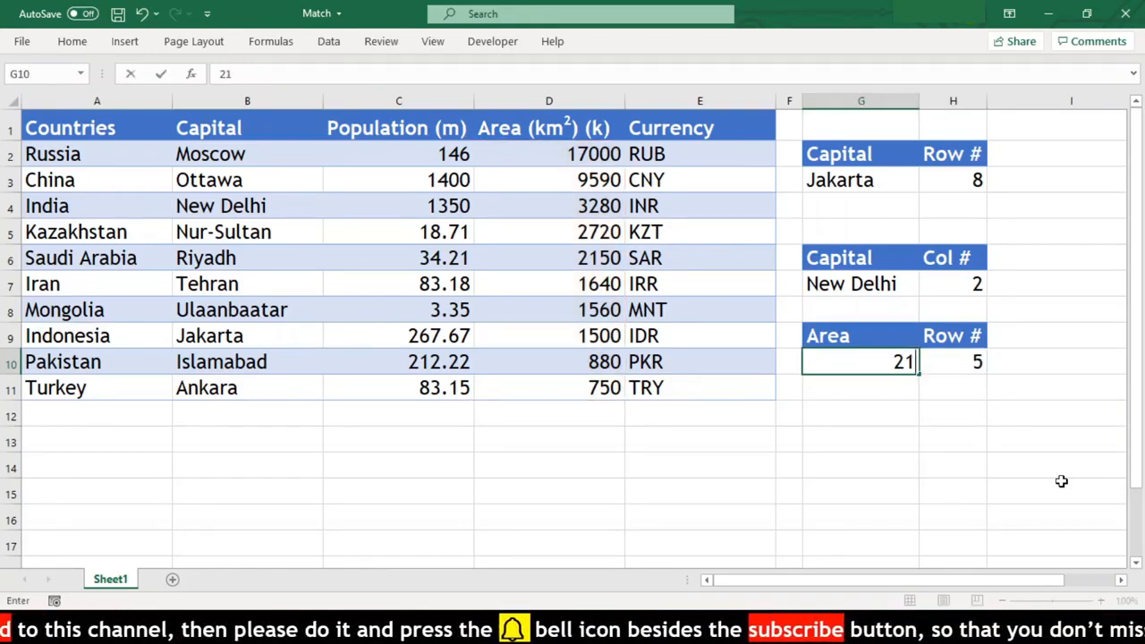
pyautogui.press('Return')
pyautogui.press('Up')
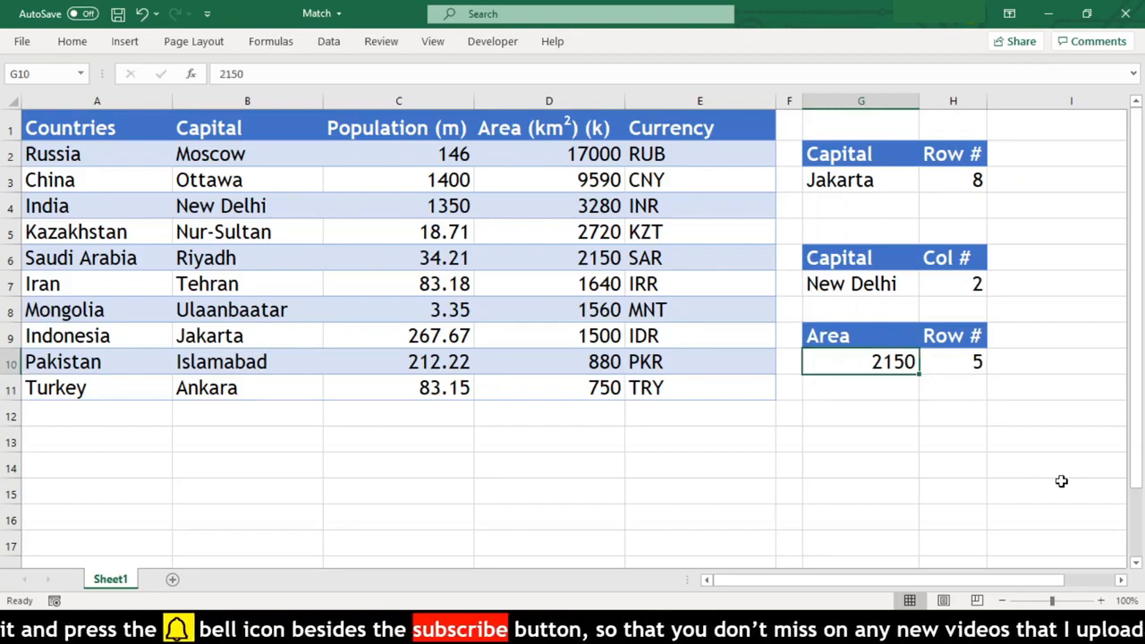
pyautogui.press('Right')
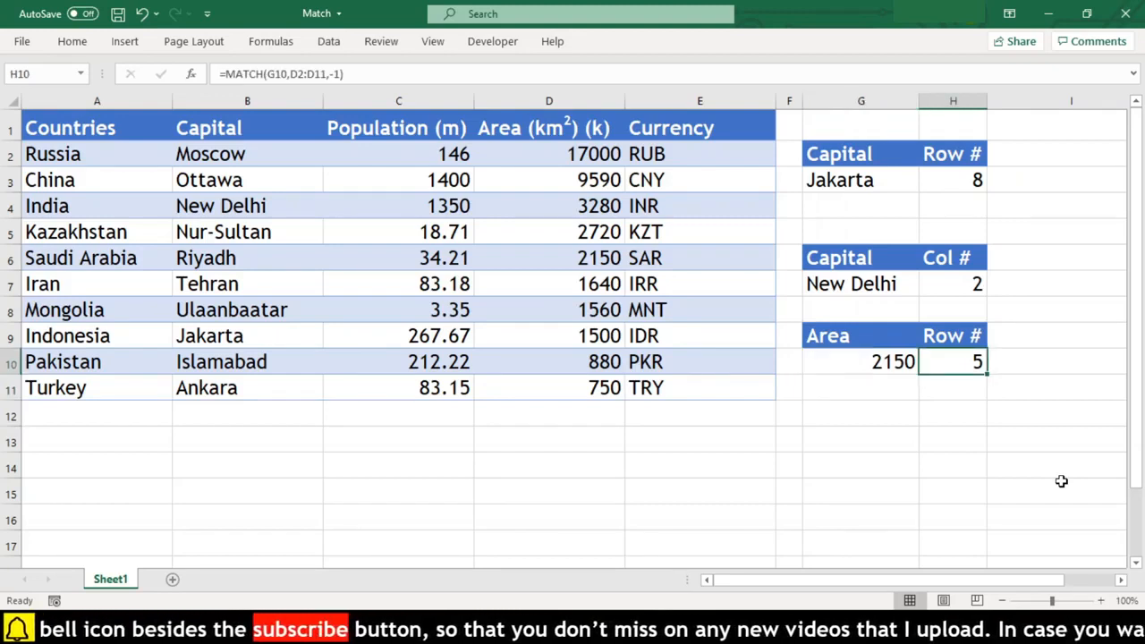
pyautogui.click(582, 261)
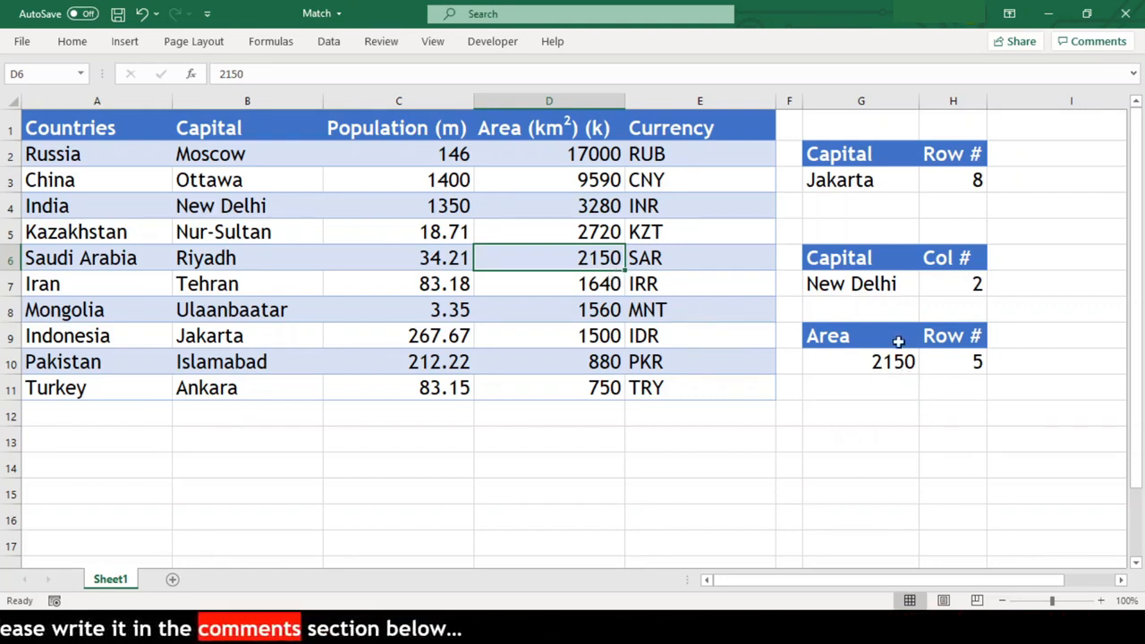
# Step: Change the match type in the H10 MATCH formula to 1
pyautogui.click(959, 363)
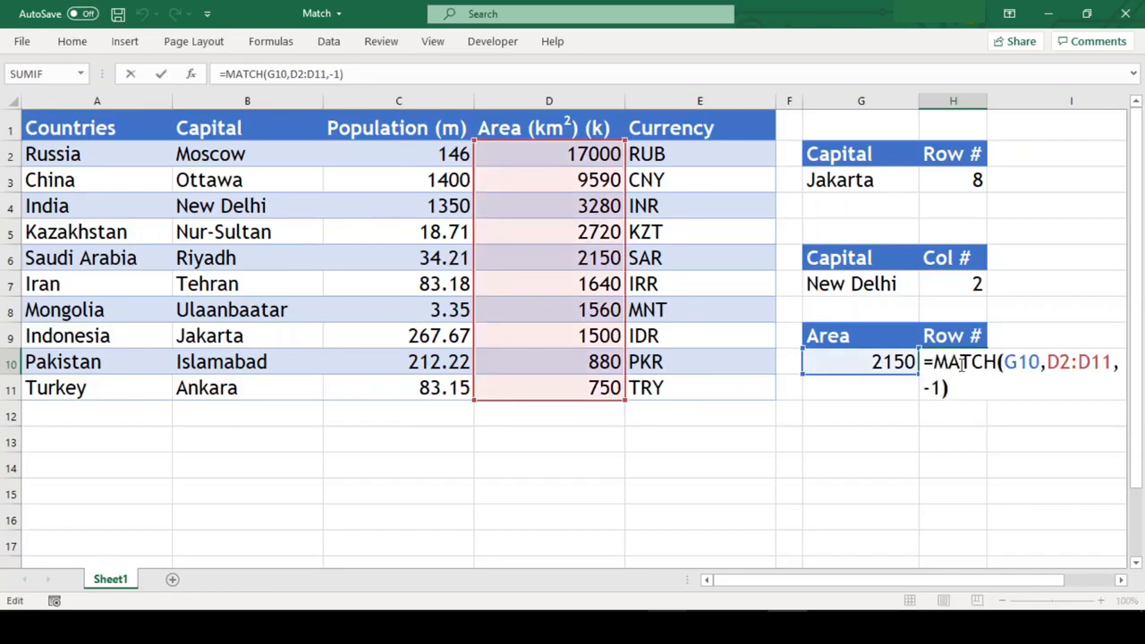
pyautogui.press('Left')
pyautogui.press('BackSpace')
pyautogui.press('BackSpace')
pyautogui.write('0')
pyautogui.press('Return')
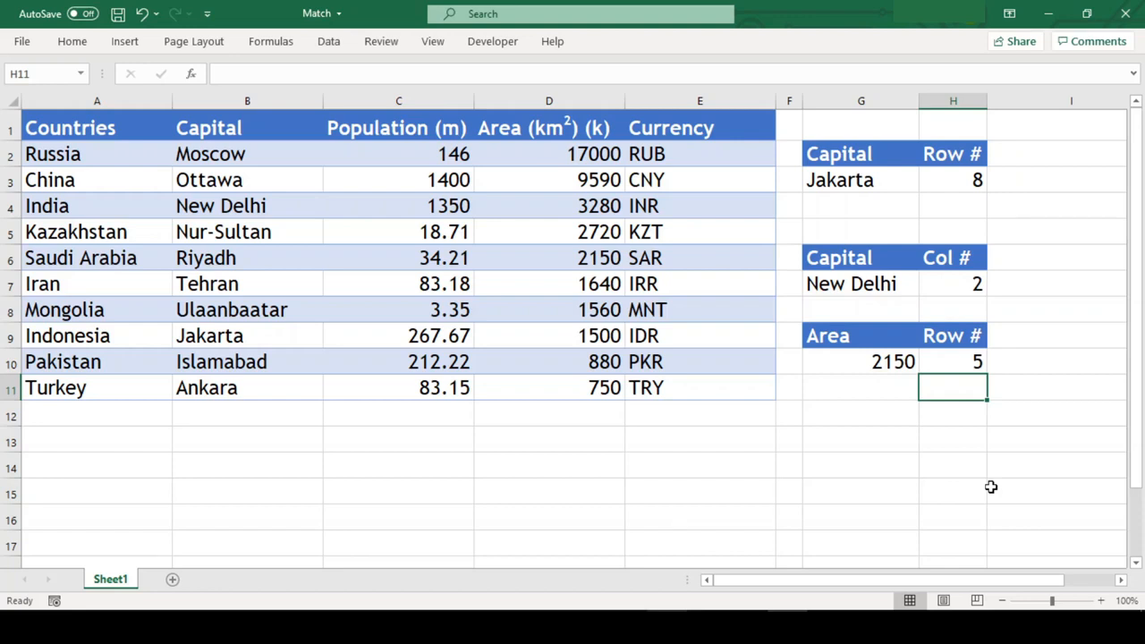
# Step: Compare the lookup area in G10 with the Area value for Saudi Arabia in D6
pyautogui.click(881, 360)
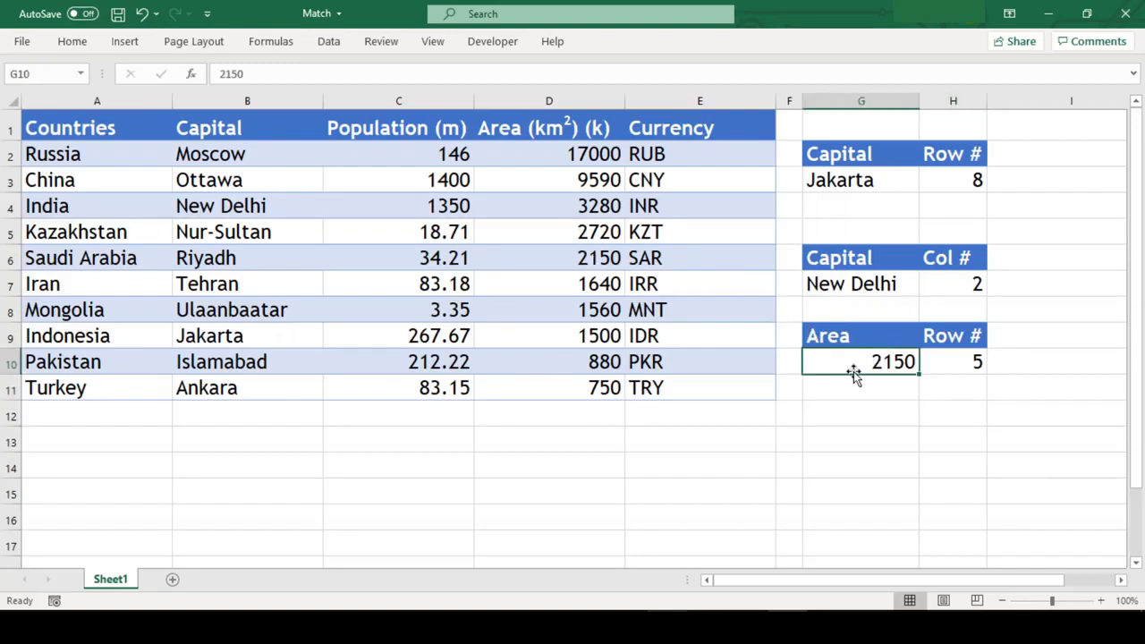
pyautogui.click(594, 258)
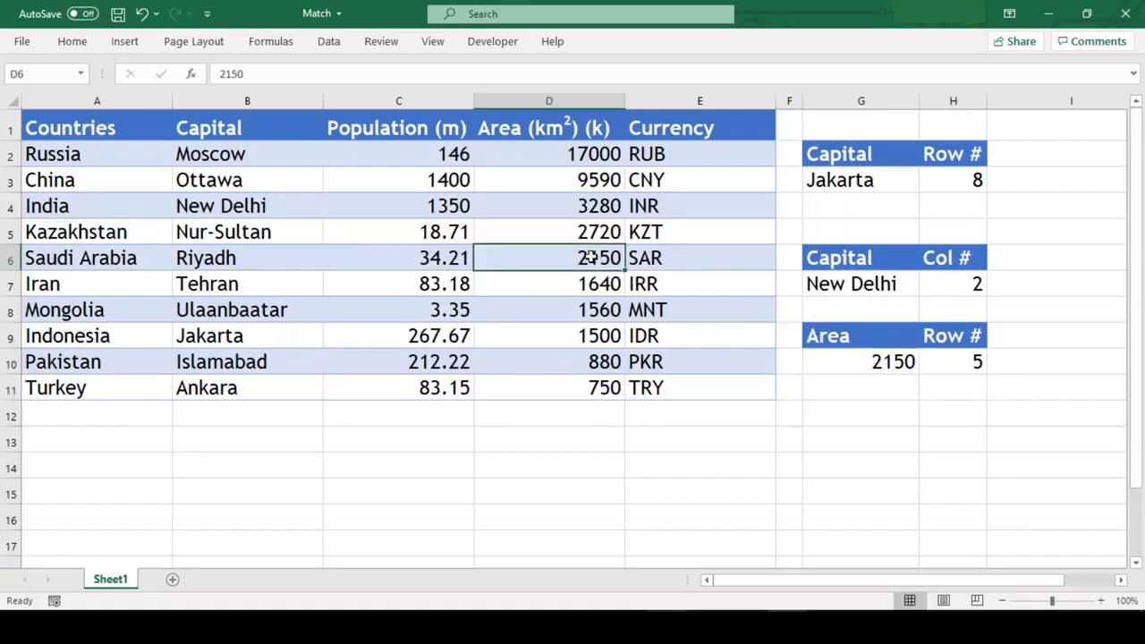
pyautogui.click(870, 364)
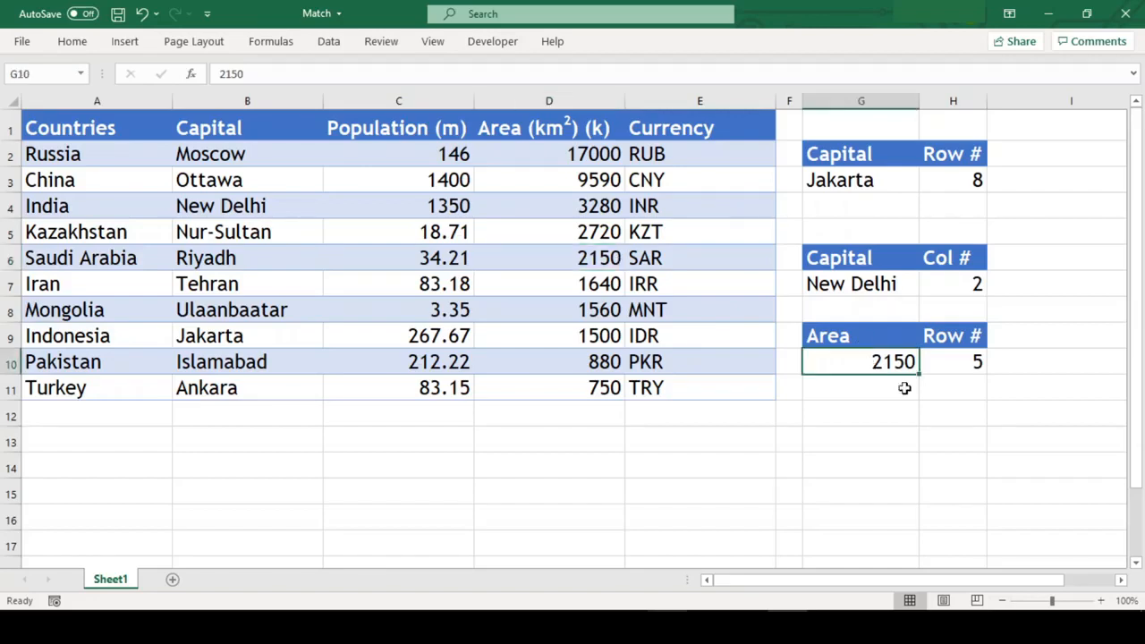
# Step: Set the lookup area in G10 to 2000
pyautogui.click(964, 370)
pyautogui.press('Left')
pyautogui.write('2000')
pyautogui.press('Return')
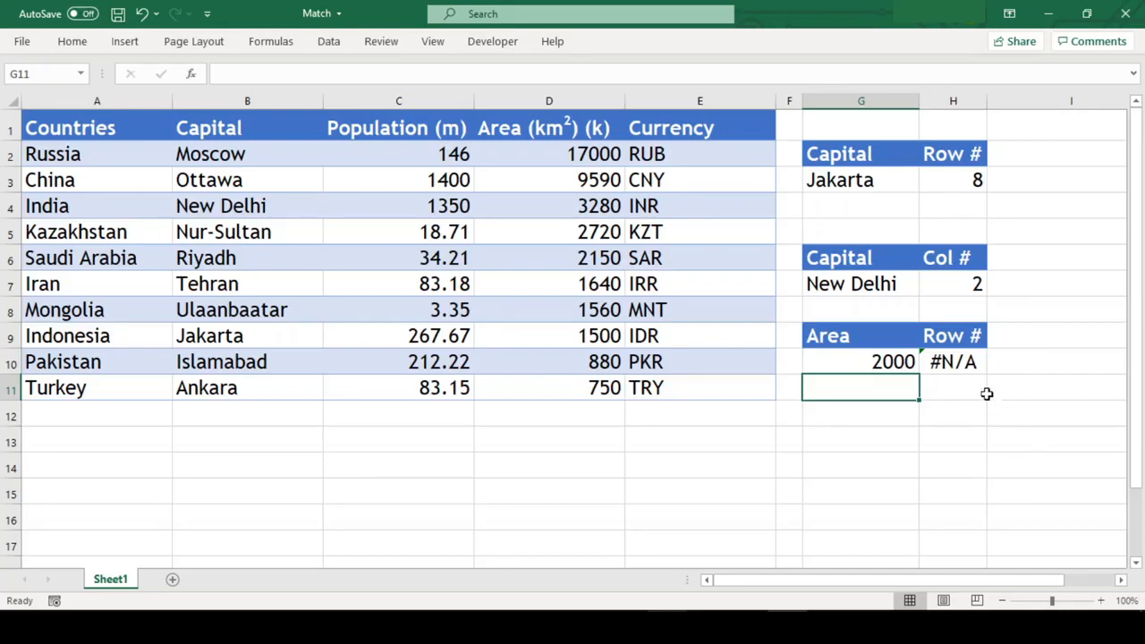
# Step: Examine the match type and lookup range of the MATCH formula in H10, leaving the formula as it is
pyautogui.click(967, 365)
pyautogui.press('F2')
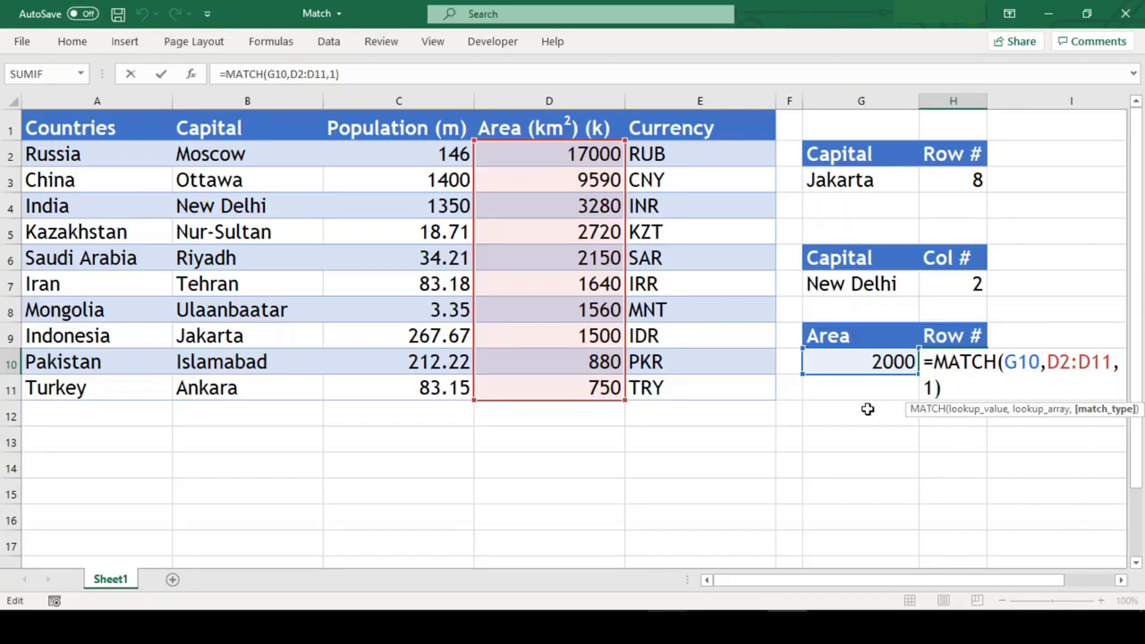
pyautogui.press('Escape')
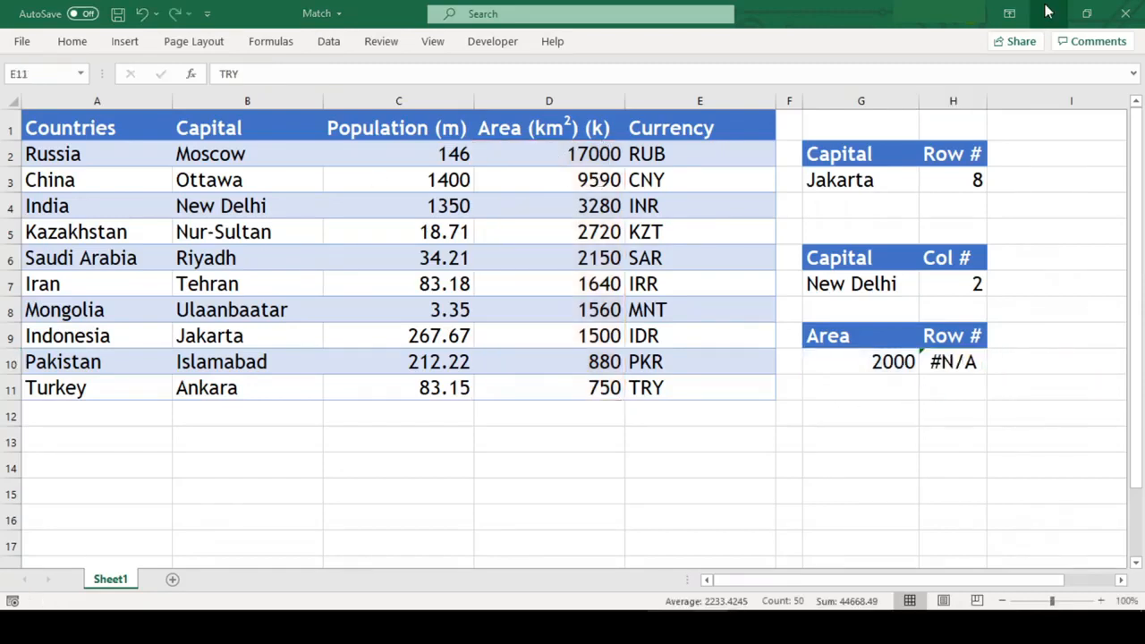
# Step: Sort the whole country table by Area (km2) (k) from smallest to largest and check H10's row number against D6
pyautogui.click(797, 443)
pyautogui.click(751, 391)
pyautogui.hotkey('ctrl', 'a')
pyautogui.press('alt')
pyautogui.press('a')
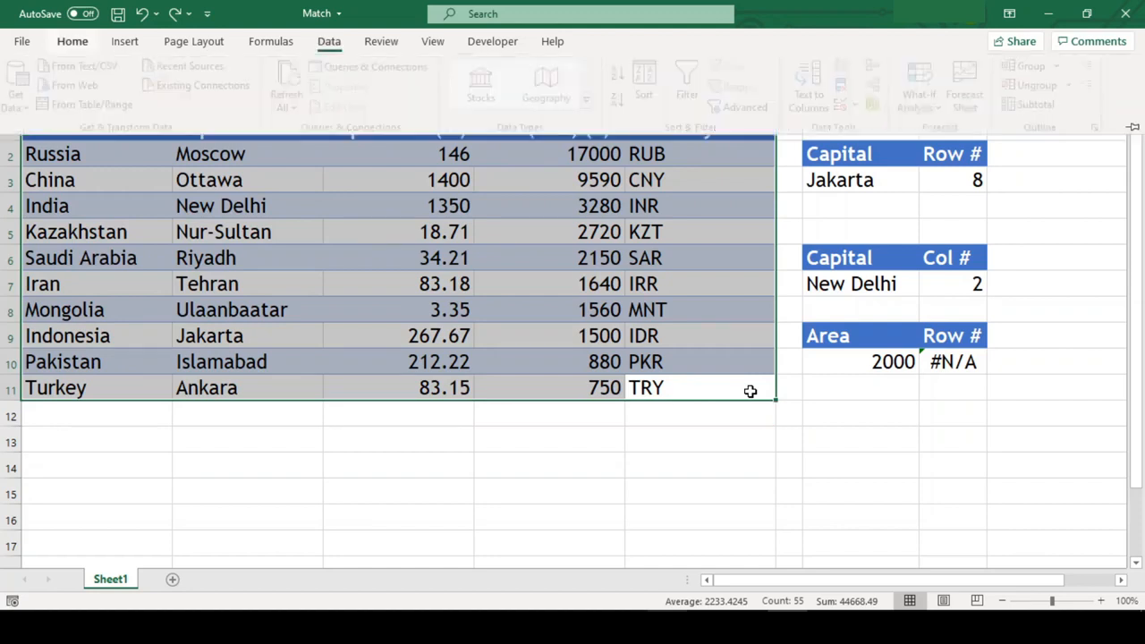
pyautogui.press('s')
pyautogui.press('s')
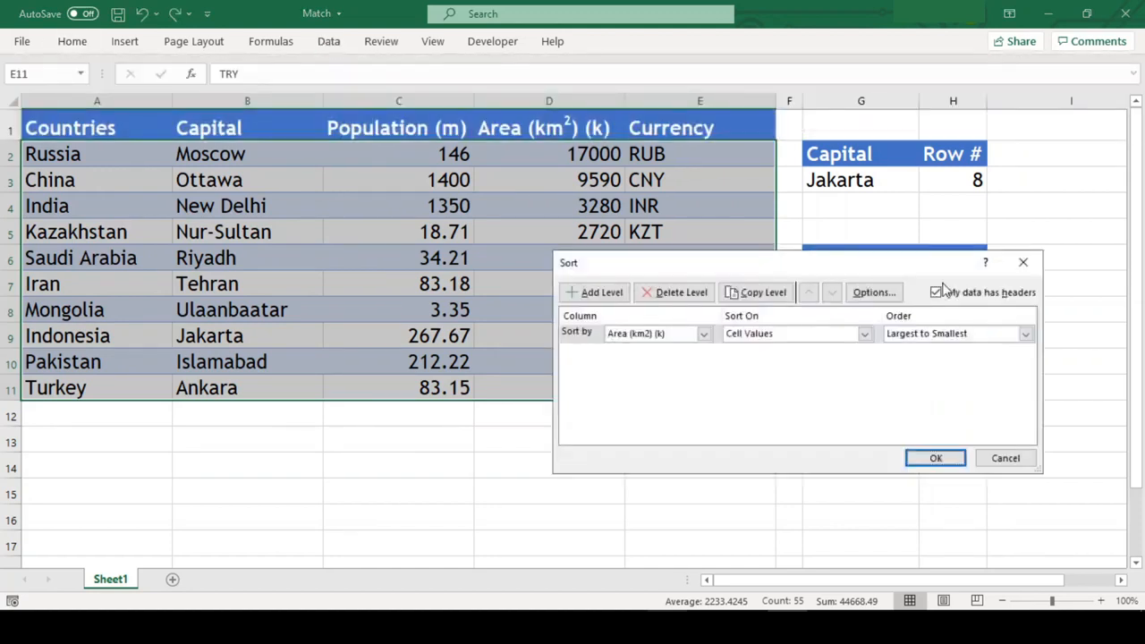
pyautogui.click(945, 335)
pyautogui.press('Up')
pyautogui.press('Return')
pyautogui.press('Return')
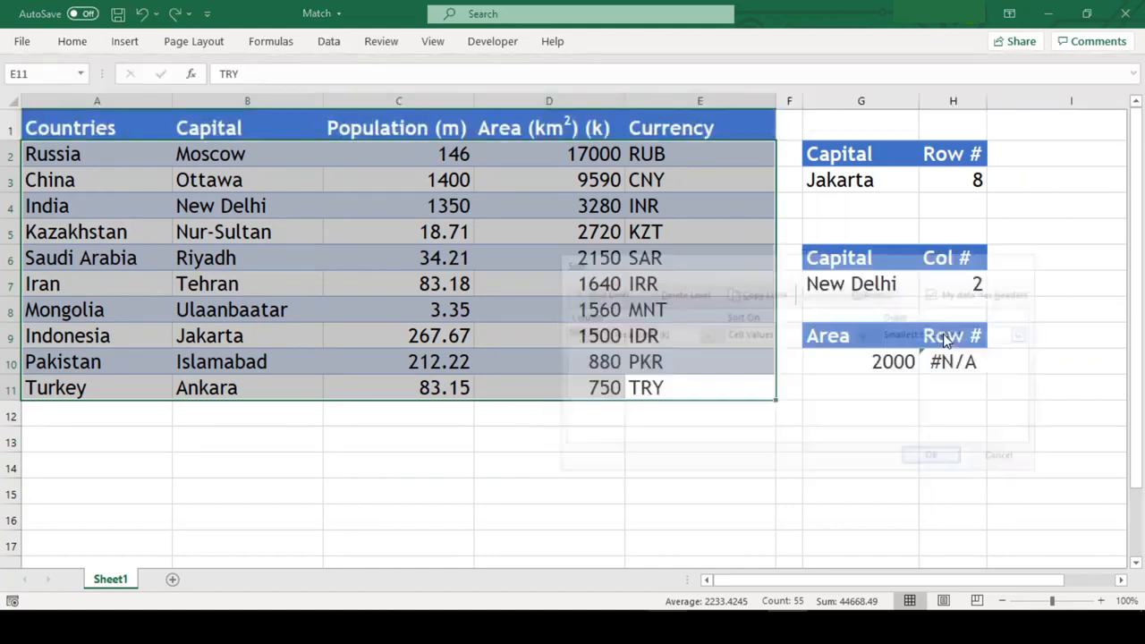
pyautogui.click(945, 361)
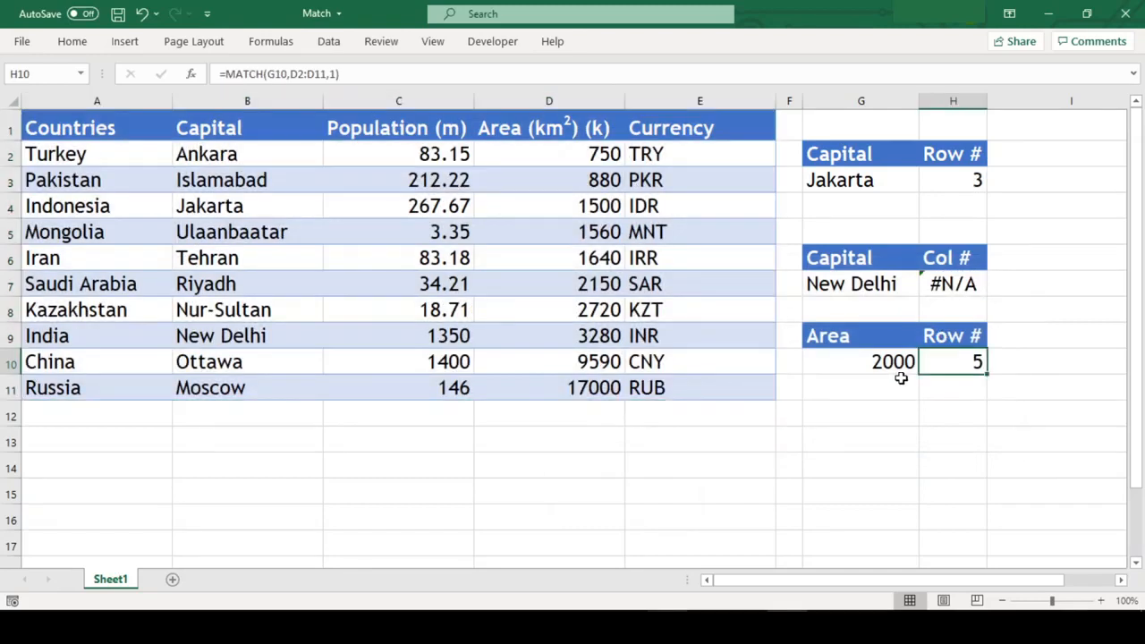
pyautogui.click(558, 258)
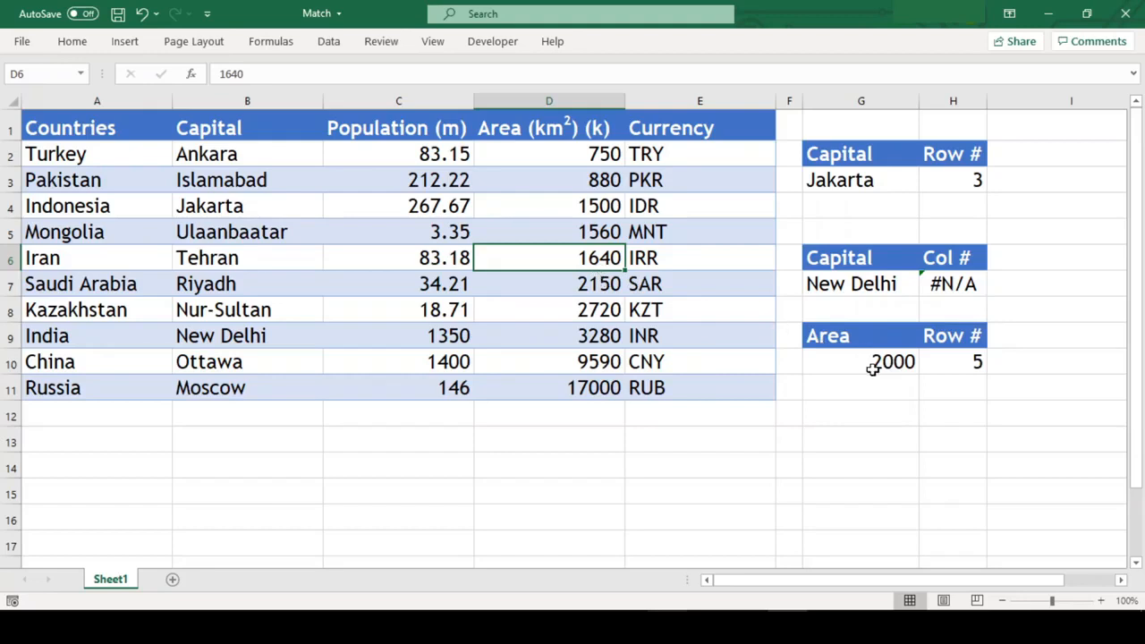
# Step: Move the lookup range of the H7 MATCH formula from Indonesia's row to India's row, A9:E9
pyautogui.click(953, 283)
pyautogui.doubleClick(954, 282)
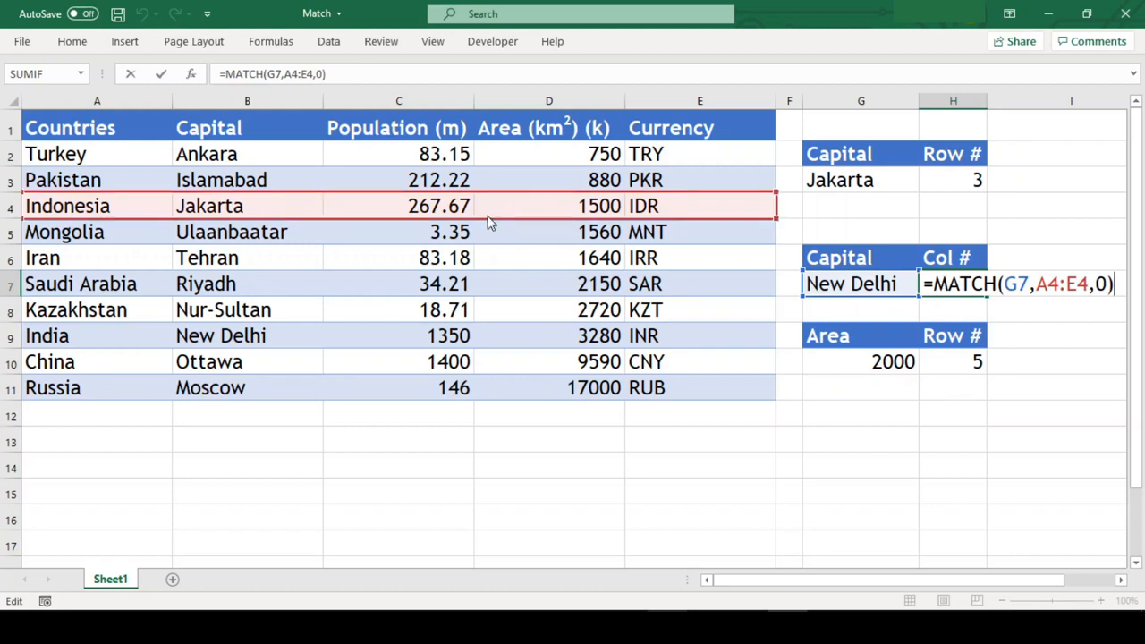
pyautogui.moveTo(490, 221); pyautogui.dragTo(491, 330)
pyautogui.press('Return')
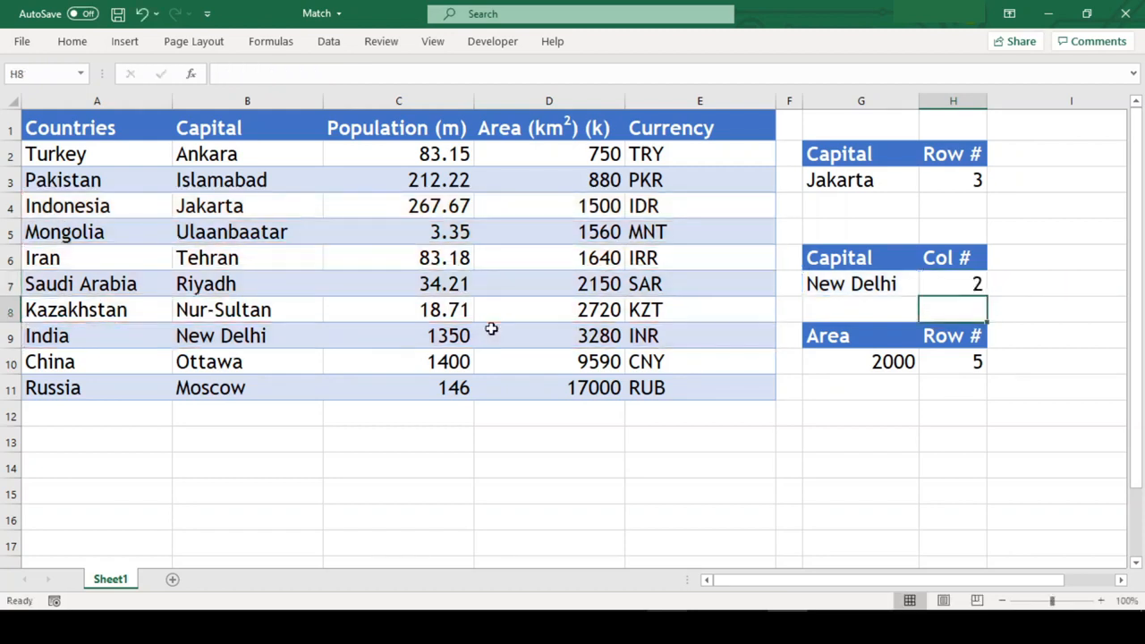
pyautogui.click(976, 449)
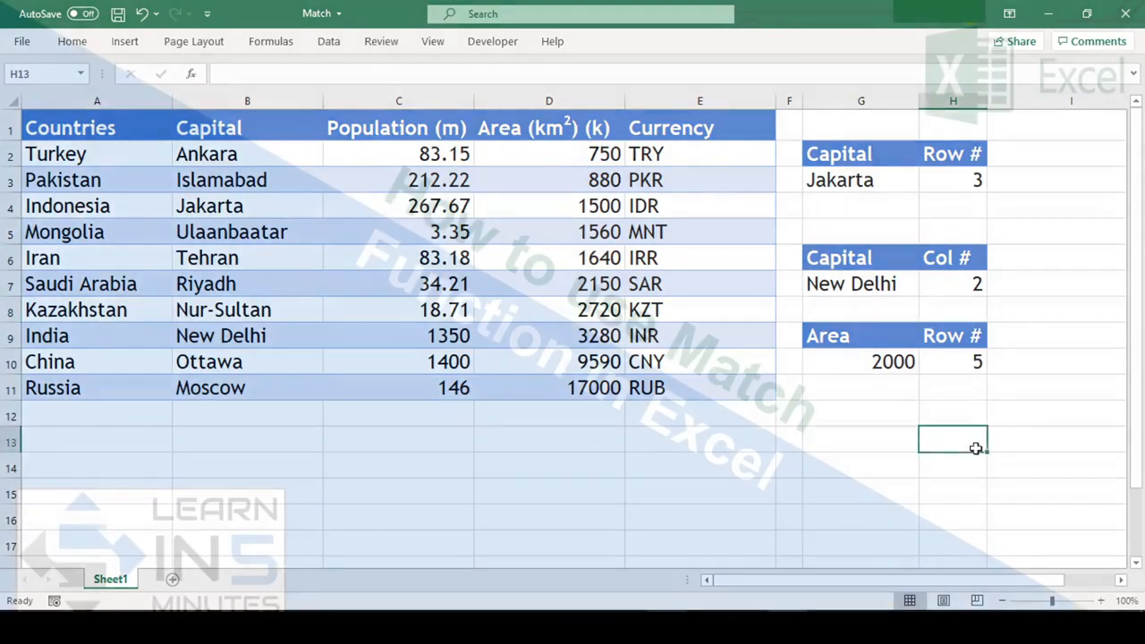